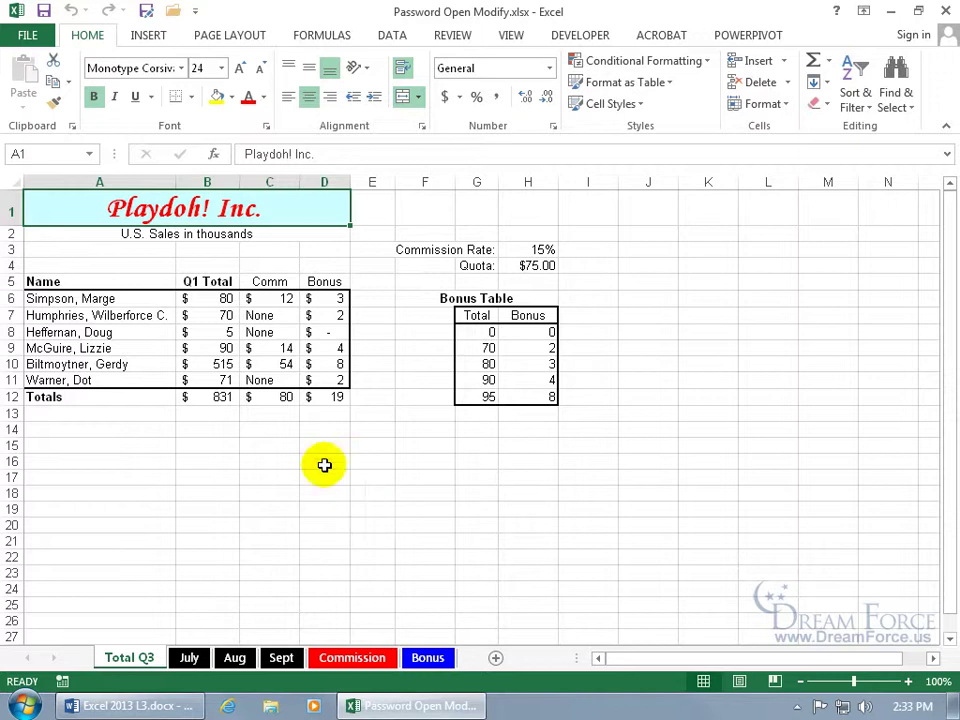
# Step: Check the workbook's Info page, then bring up Save As for Password Open Modify.xlsx
pyautogui.click(36, 32)
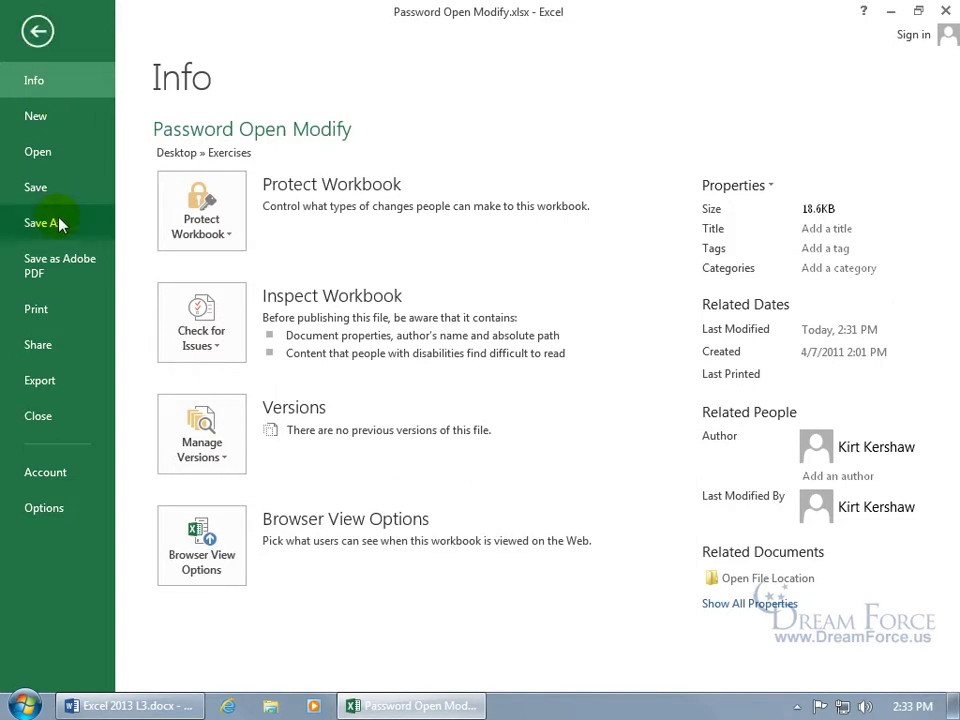
pyautogui.click(41, 44)
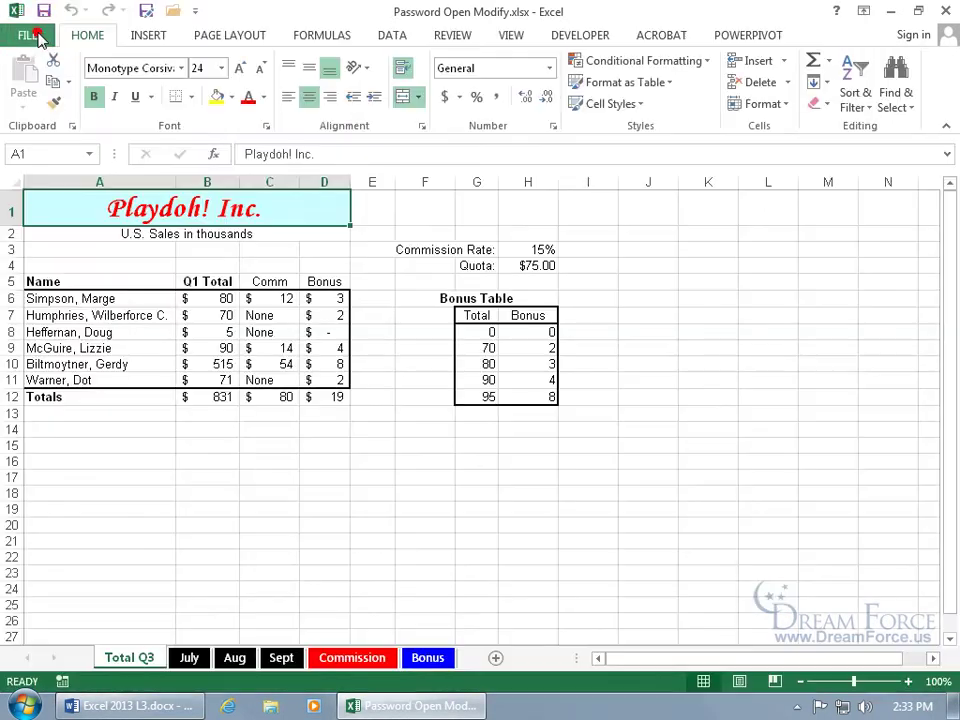
pyautogui.click(146, 13)
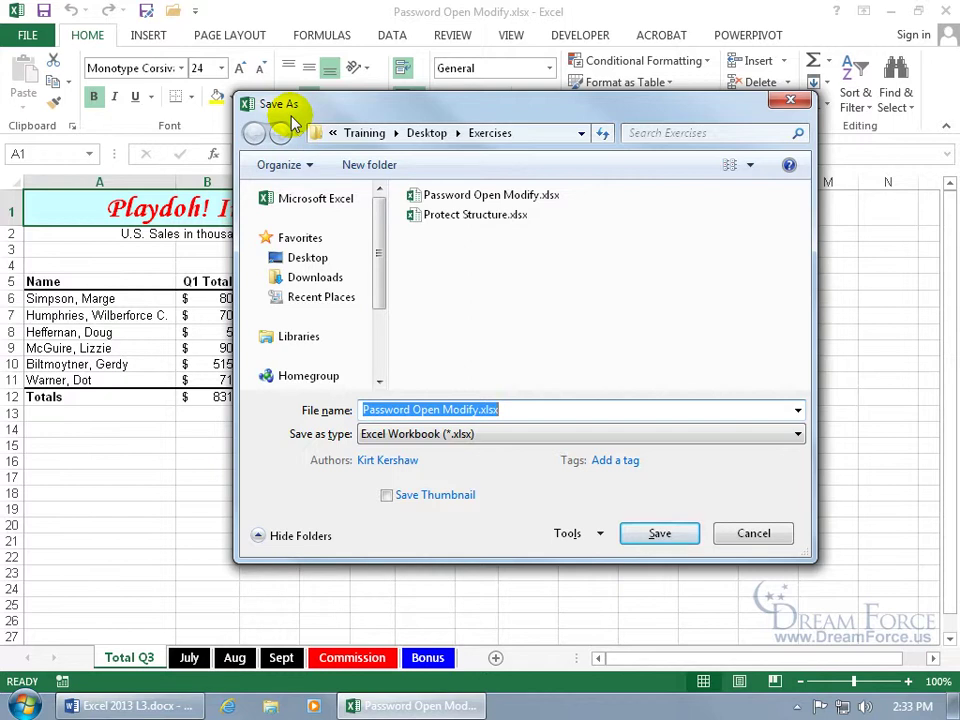
# Step: In Save As General Options, enter and confirm a password to open the workbook
pyautogui.click(590, 537)
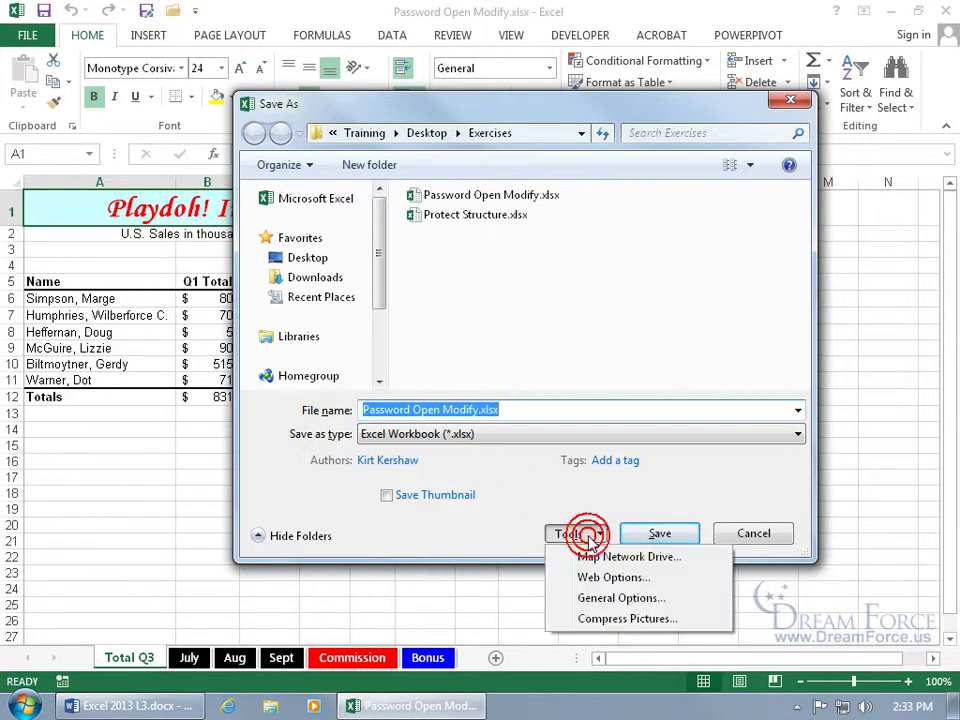
pyautogui.click(612, 598)
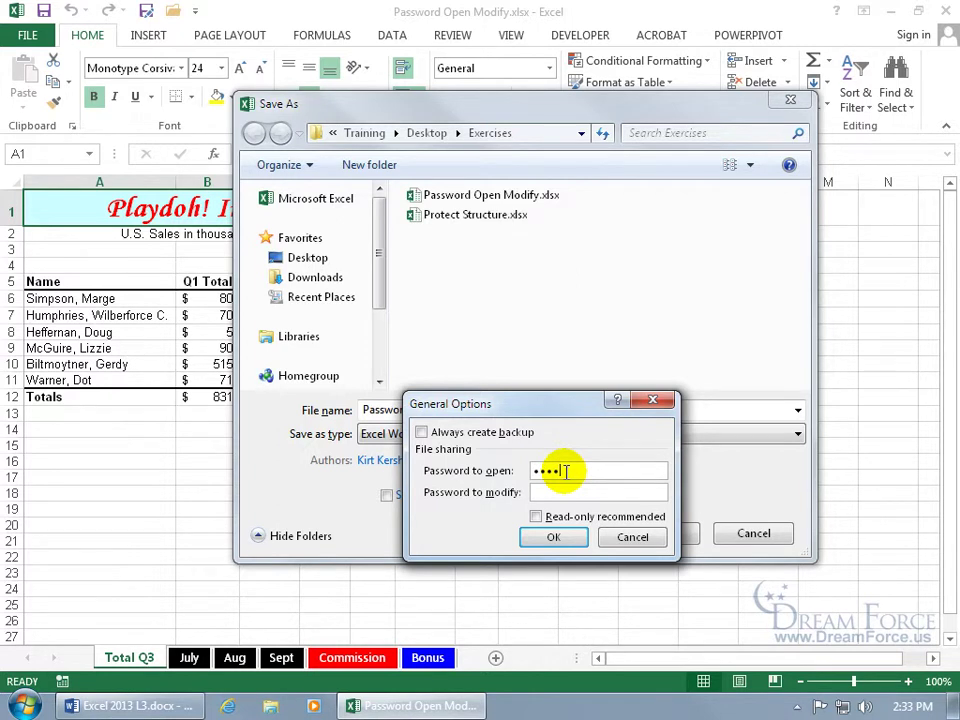
pyautogui.press('Return')
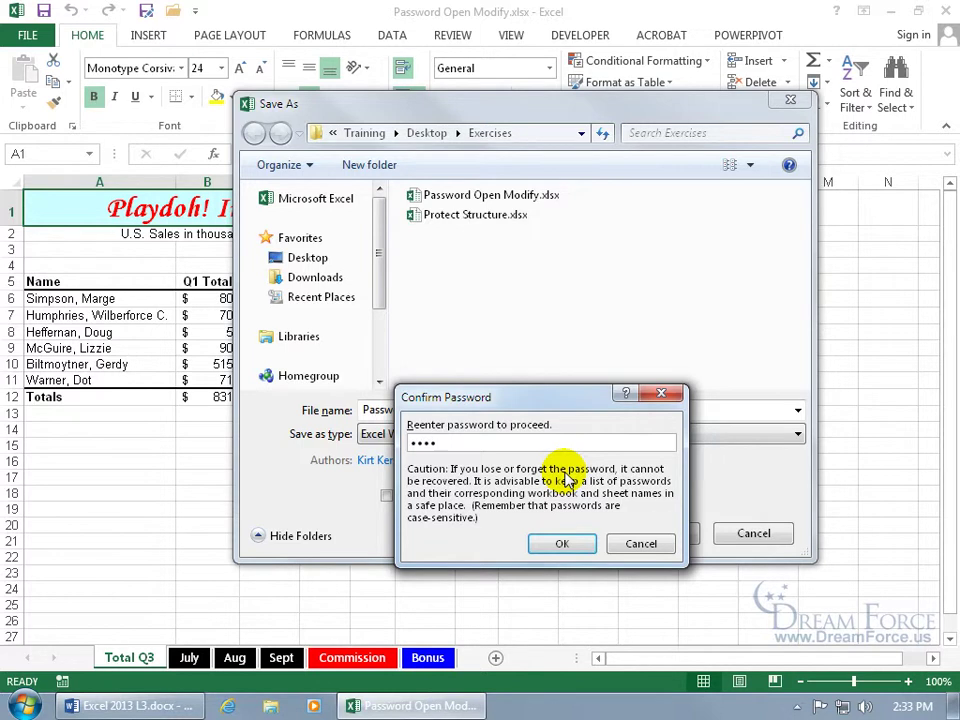
pyautogui.press('Return')
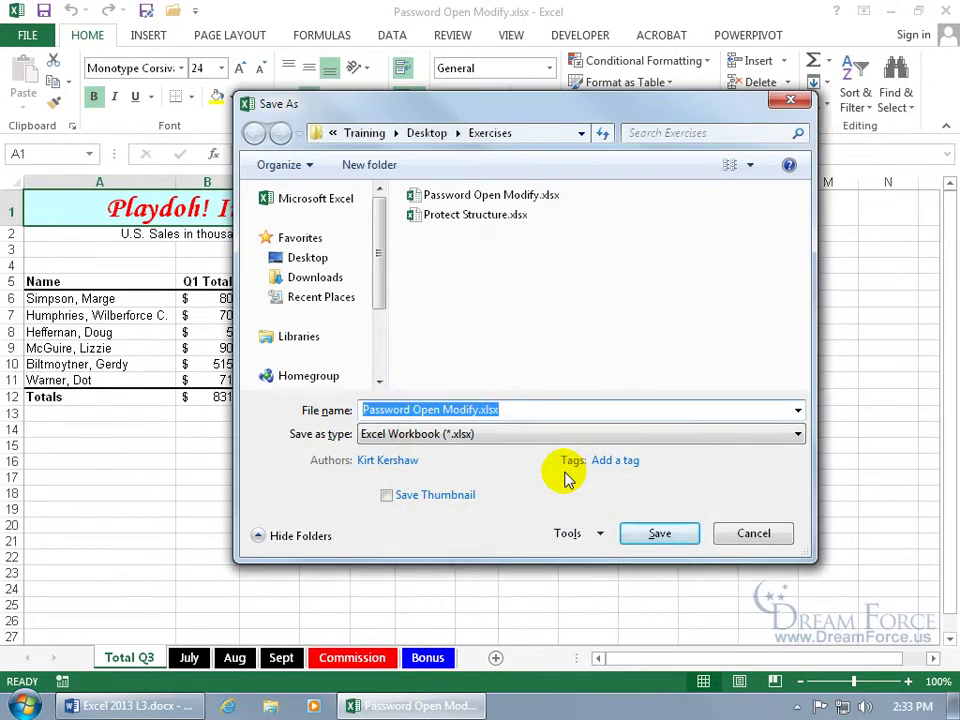
# Step: Save over the existing Password Open Modify.xlsx, confirm the replacement, and close Excel
pyautogui.click(657, 534)
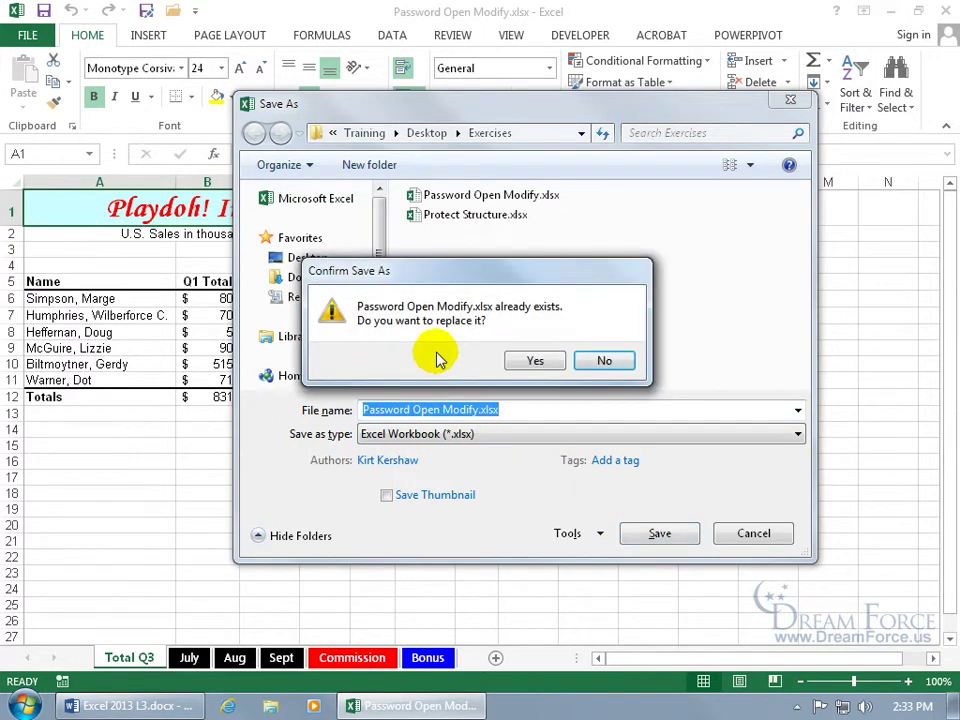
pyautogui.click(540, 362)
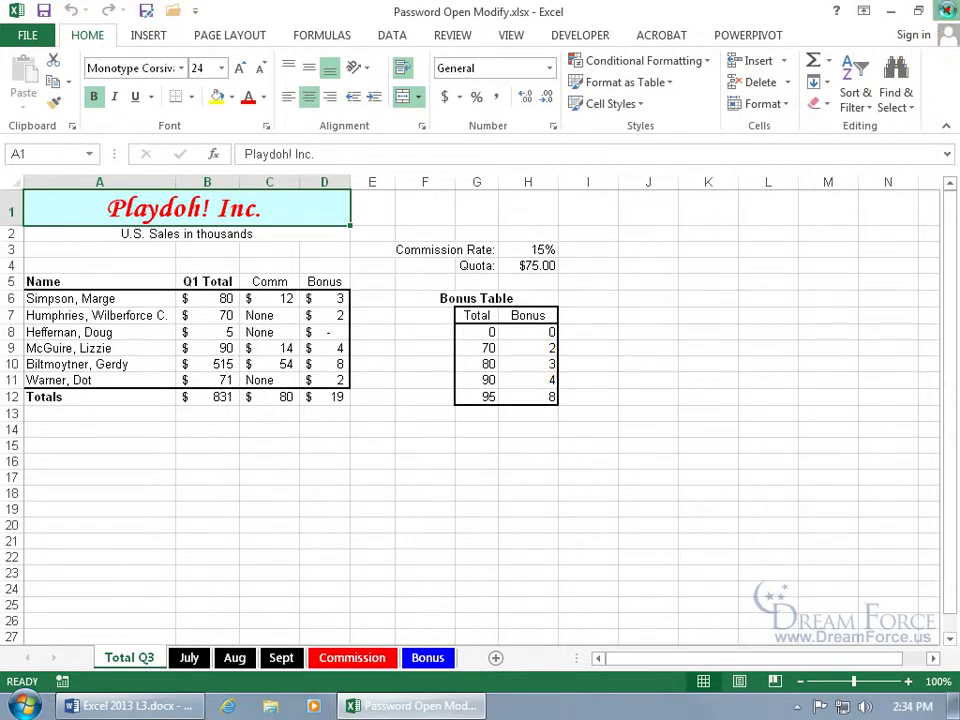
pyautogui.click(945, 11)
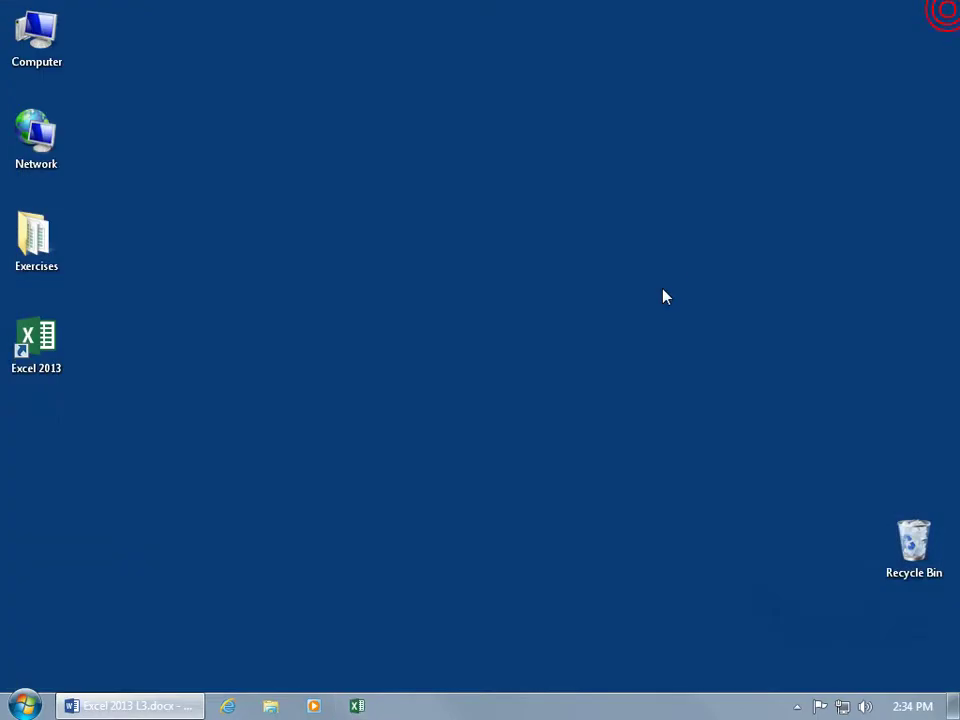
# Step: Open the desktop Exercises folder and launch Password Open Modify.xlsx
pyautogui.doubleClick(40, 252)
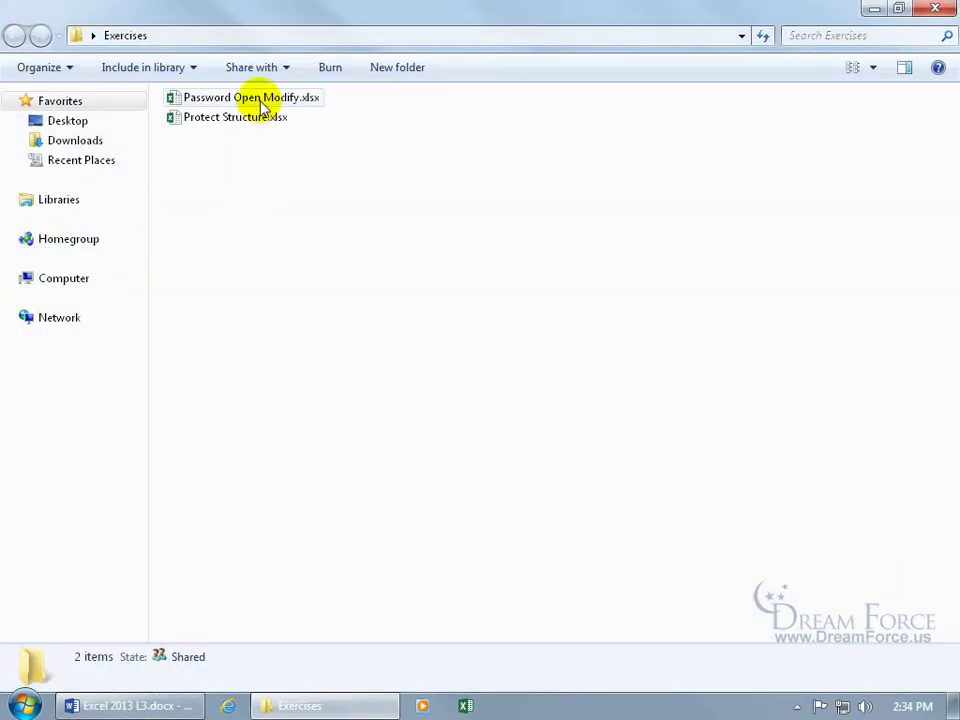
pyautogui.doubleClick(262, 101)
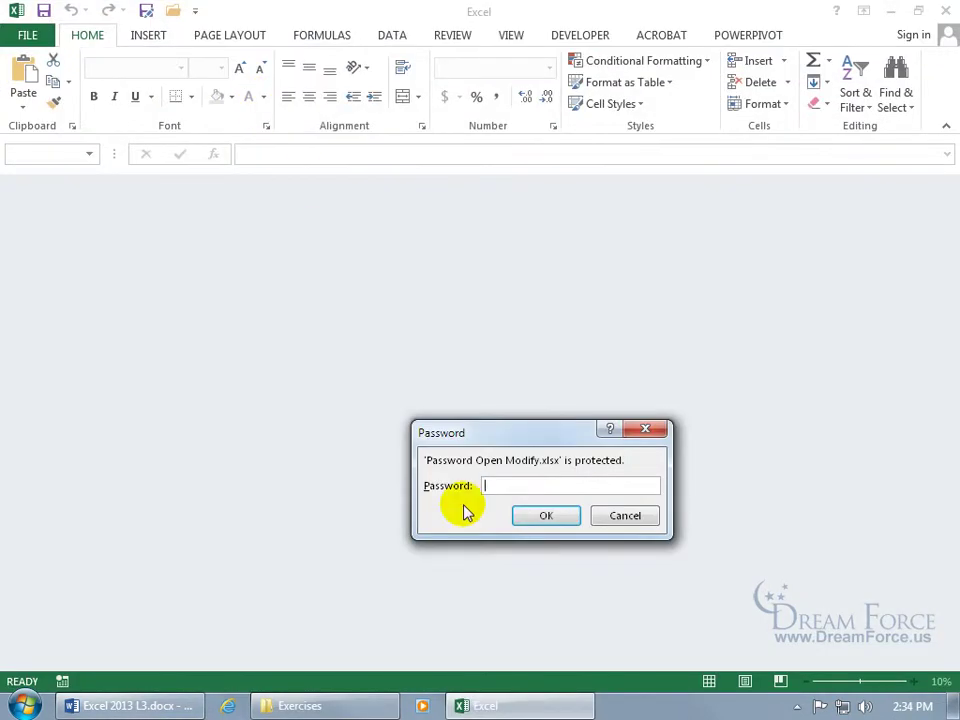
# Step: Cancel the first prompt, relaunch Password Open Modify.xlsx, and enter its opening password
pyautogui.click(622, 518)
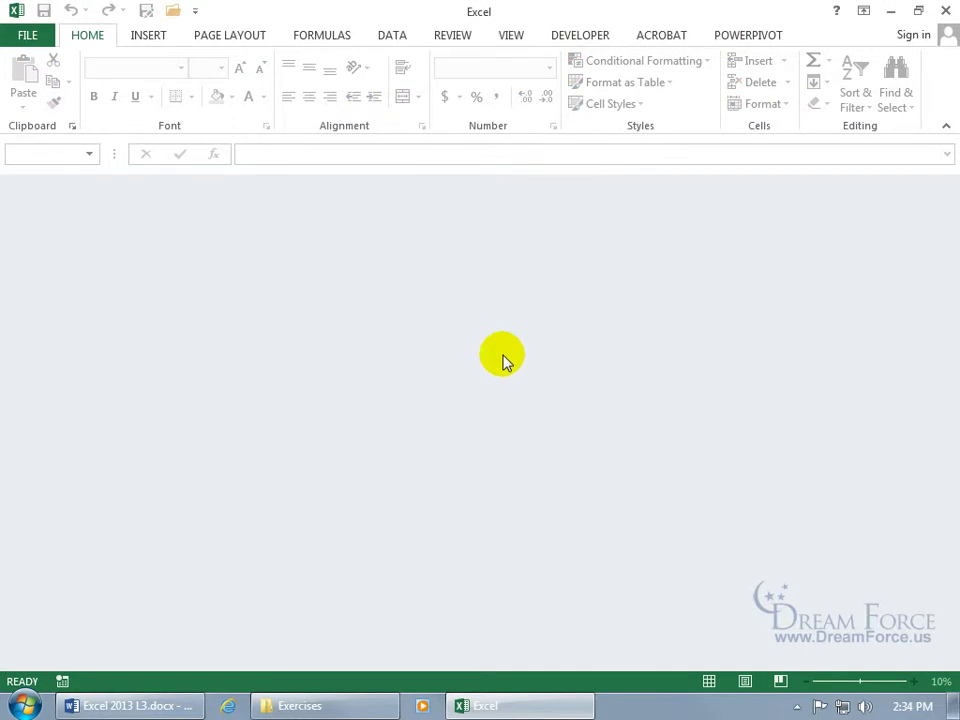
pyautogui.click(891, 12)
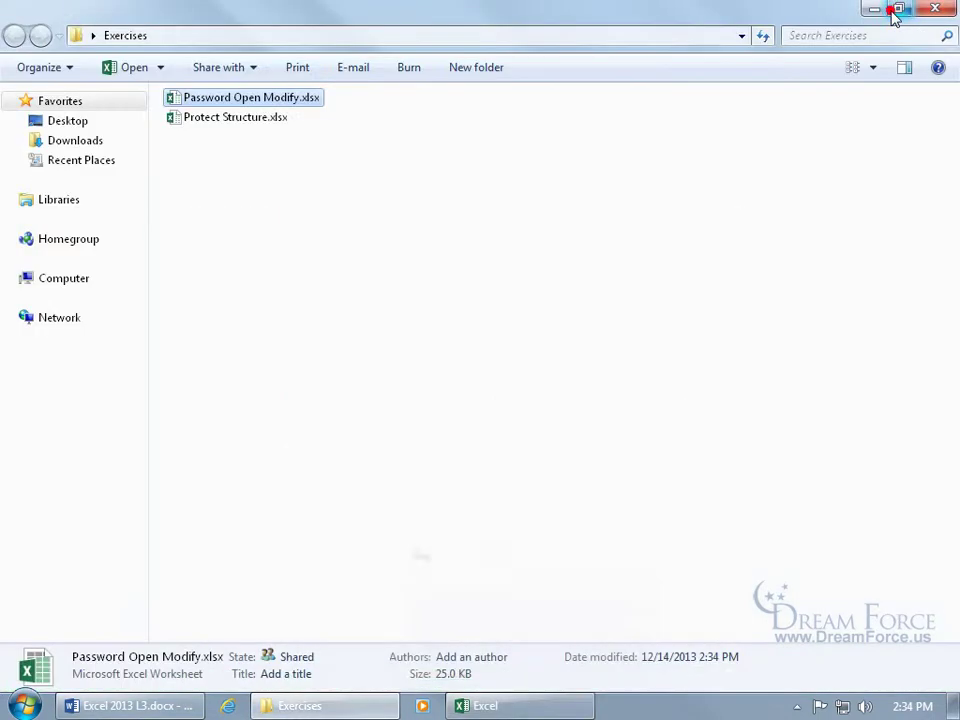
pyautogui.doubleClick(273, 99)
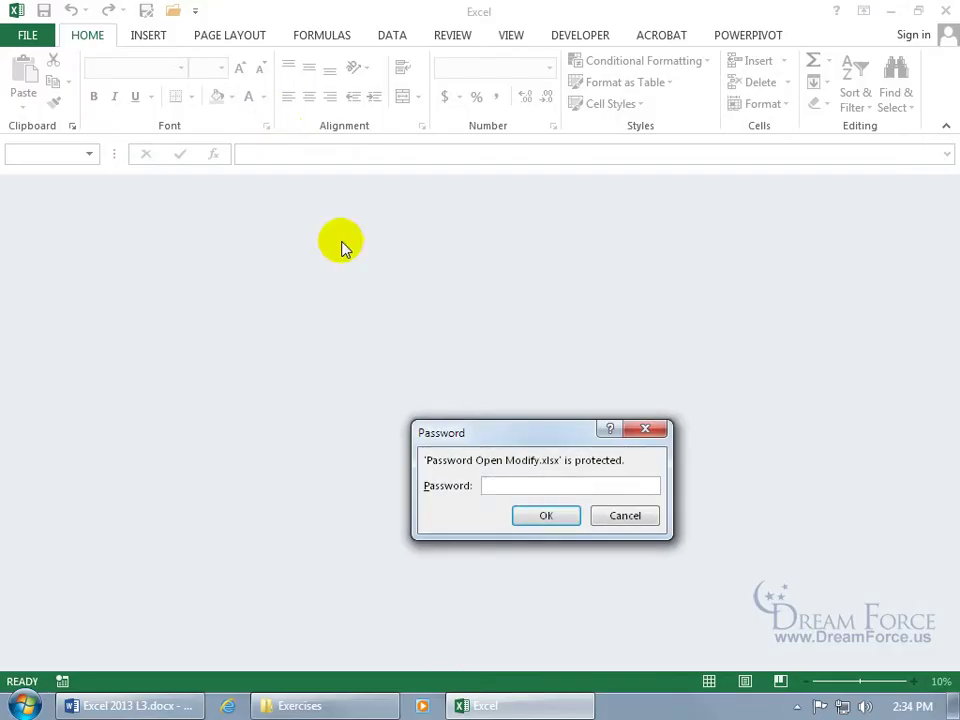
pyautogui.write('12')
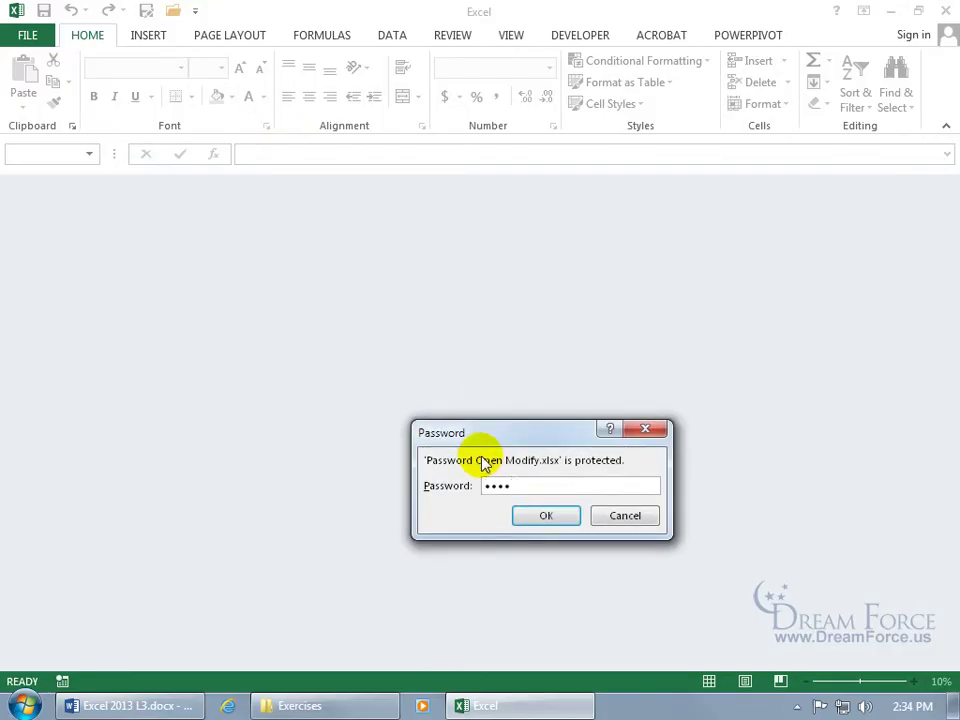
pyautogui.press('Return')
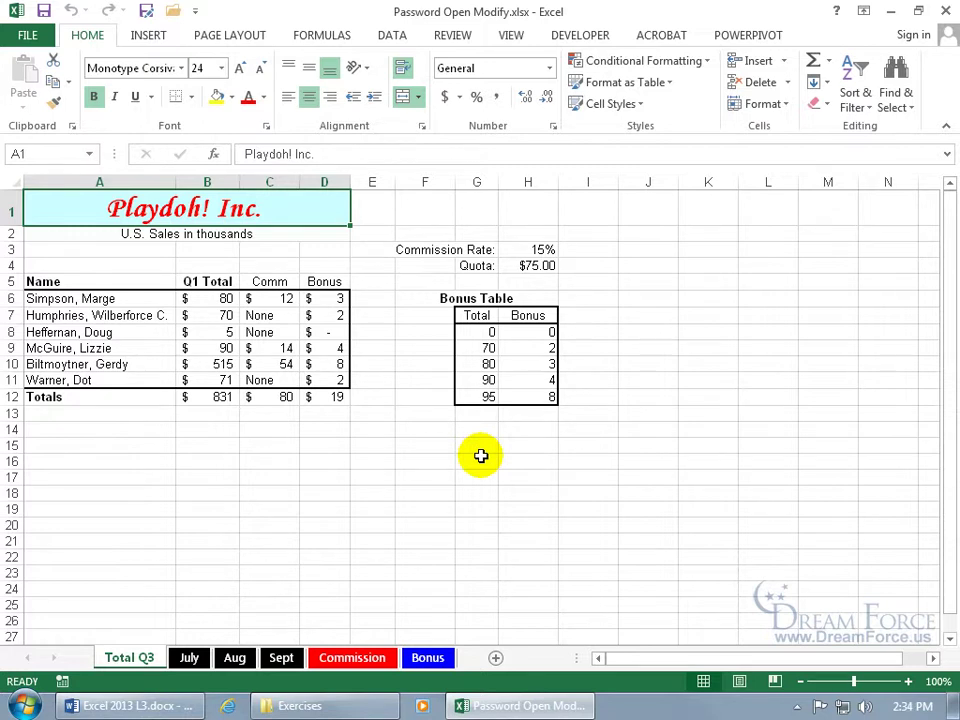
# Step: Clear the password to open in General Options and resave over Password Open Modify.xlsx
pyautogui.press('F12')
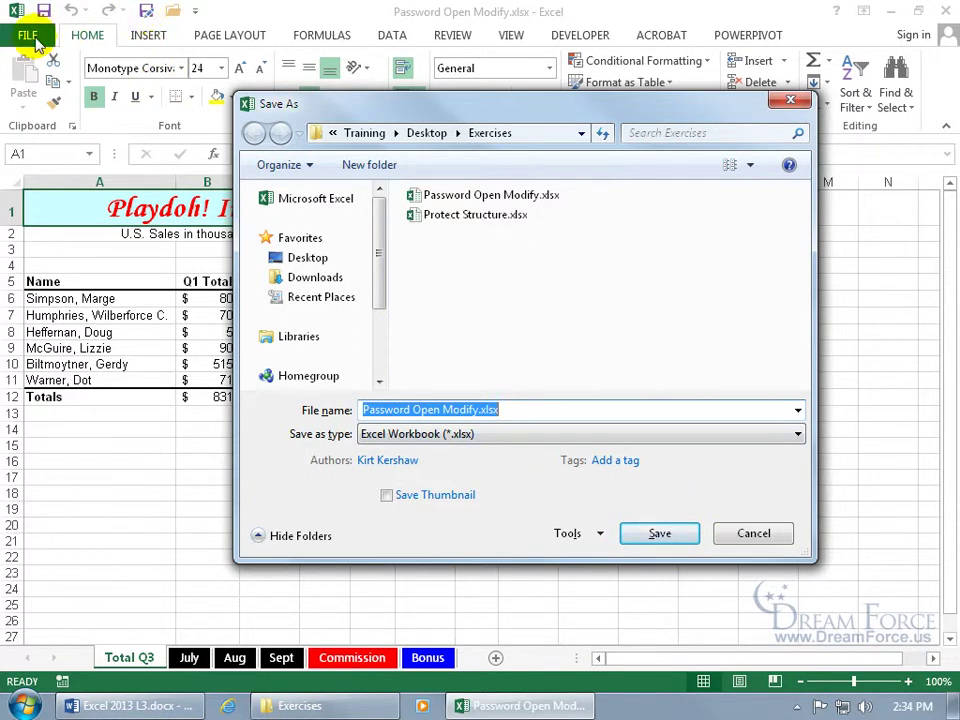
pyautogui.click(578, 536)
pyautogui.click(618, 598)
pyautogui.write('open')
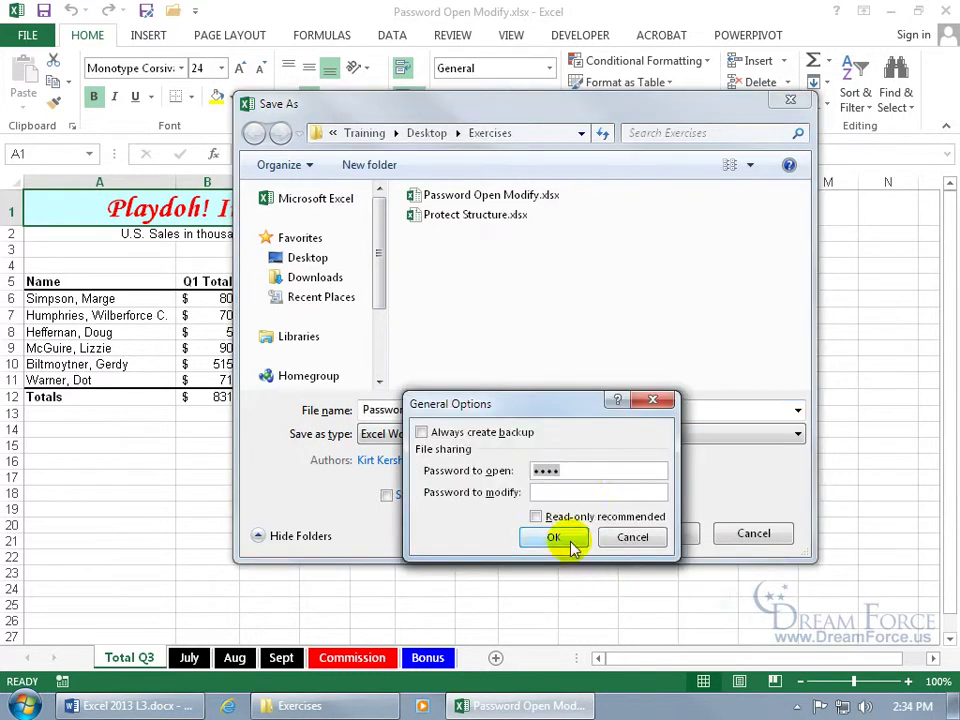
pyautogui.doubleClick(604, 472)
pyautogui.press('BackSpace')
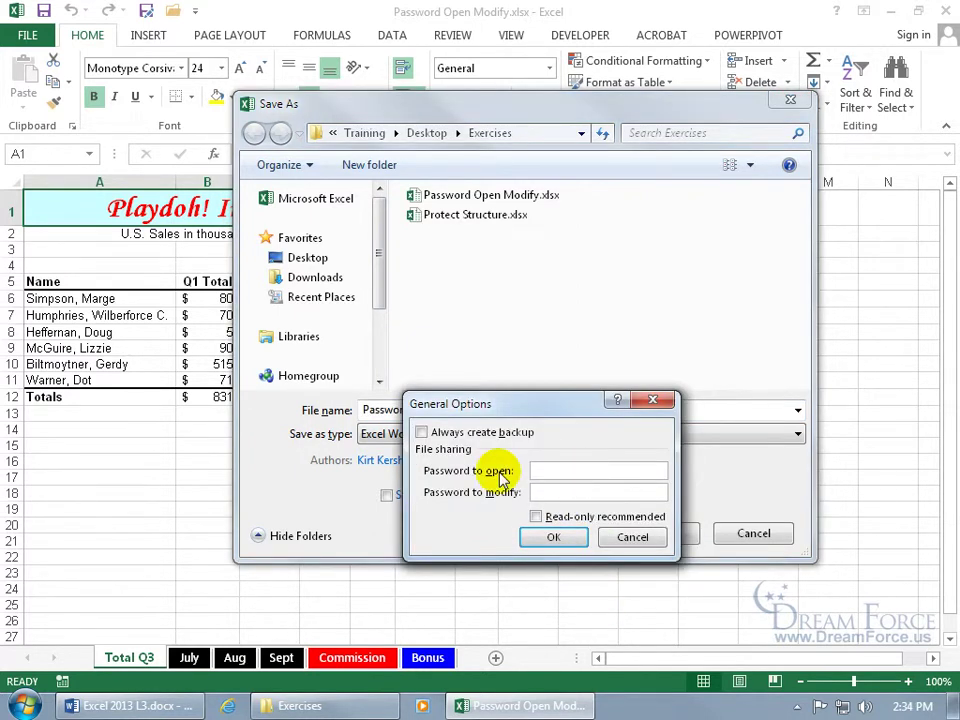
pyautogui.click(553, 537)
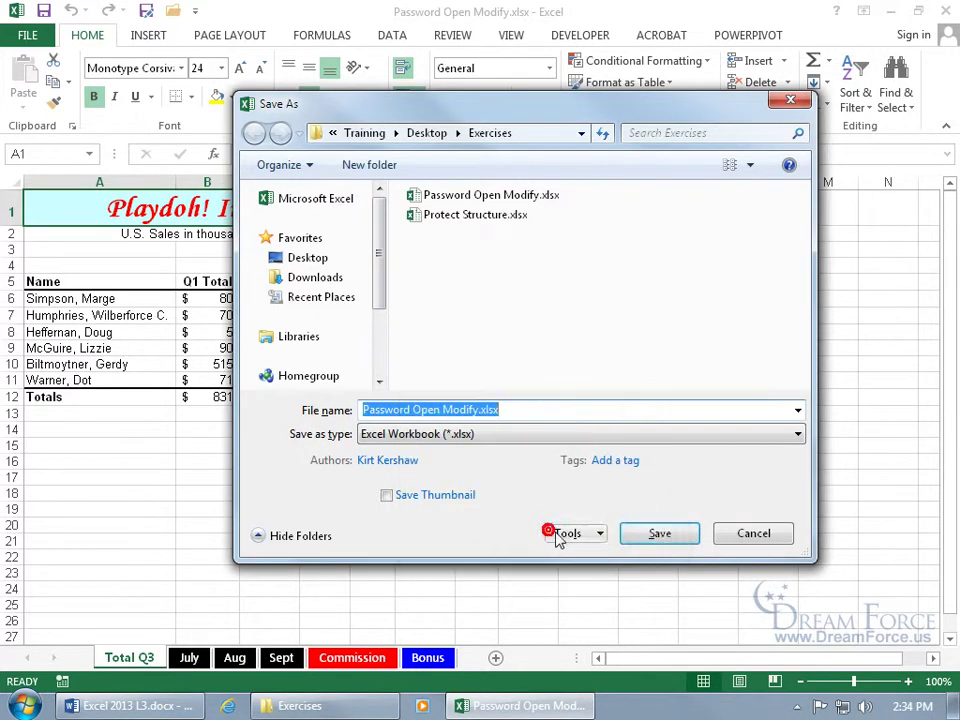
pyautogui.click(662, 535)
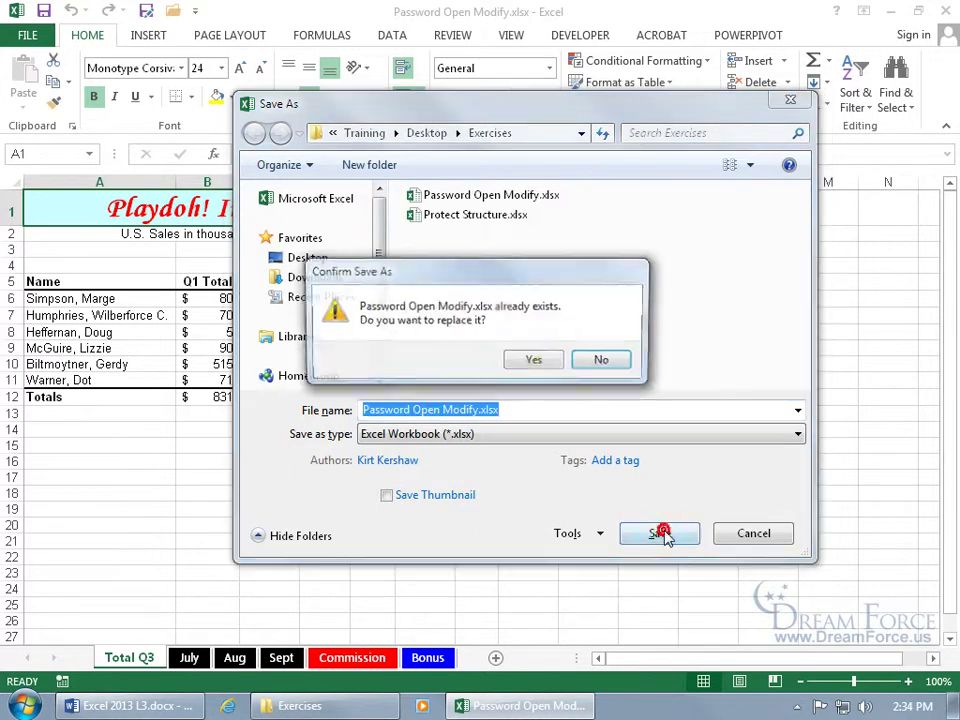
pyautogui.click(538, 362)
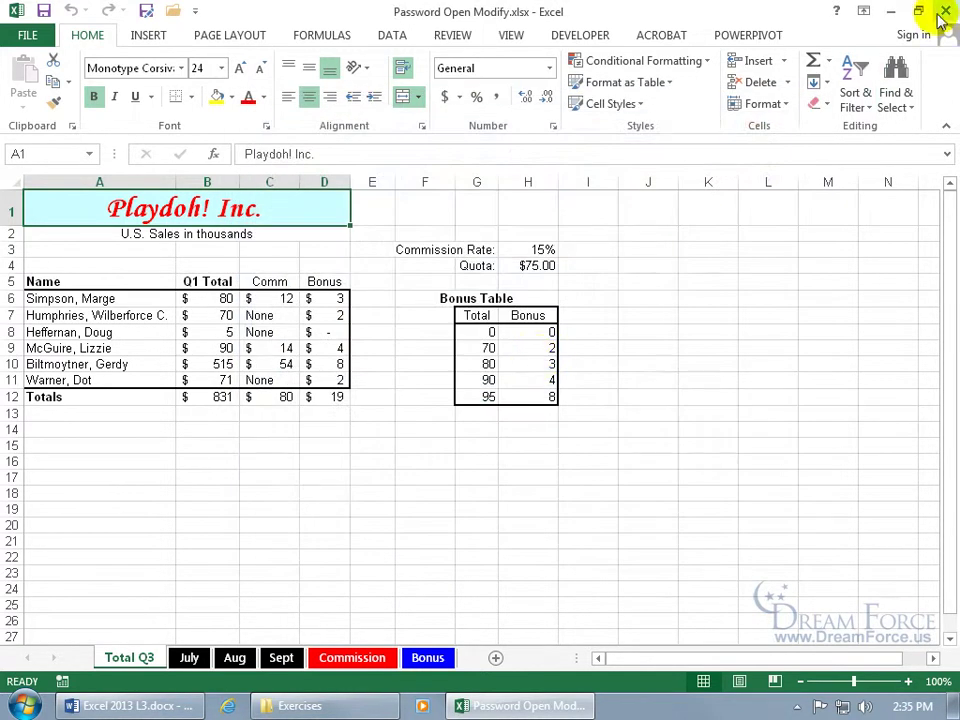
# Step: Close and reopen the workbook without a password, then bring up Save As General Options
pyautogui.click(943, 11)
pyautogui.doubleClick(247, 100)
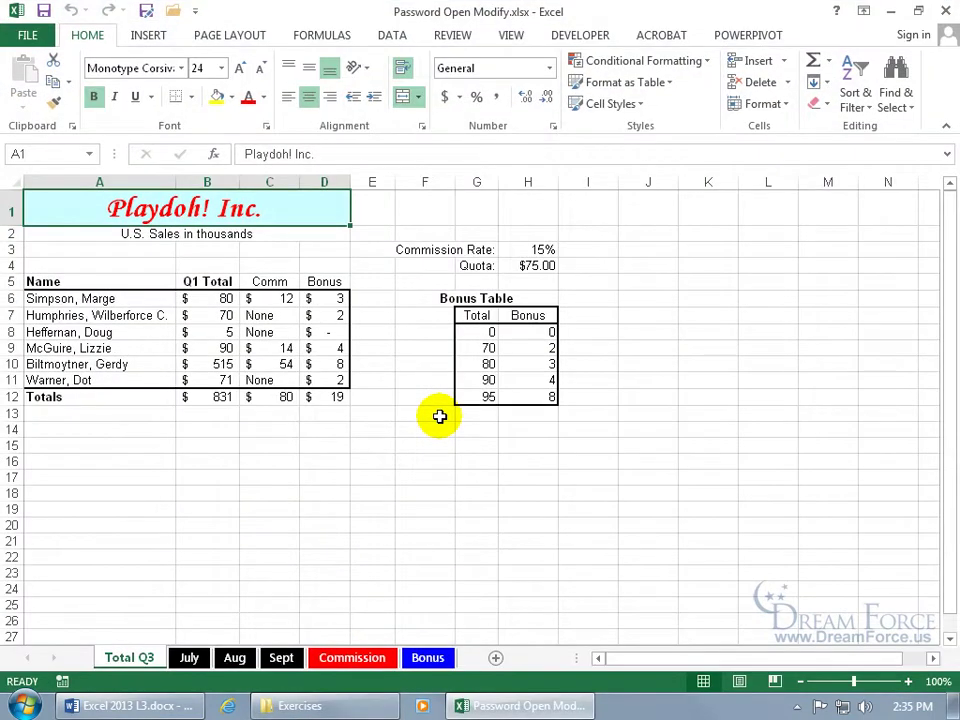
pyautogui.click(146, 11)
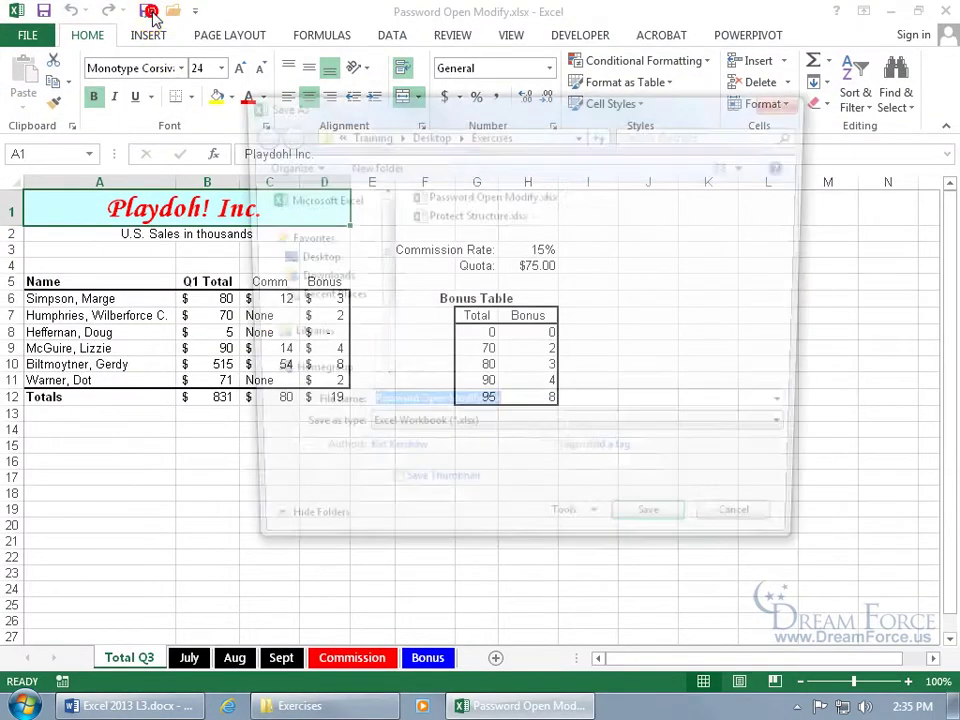
pyautogui.click(570, 537)
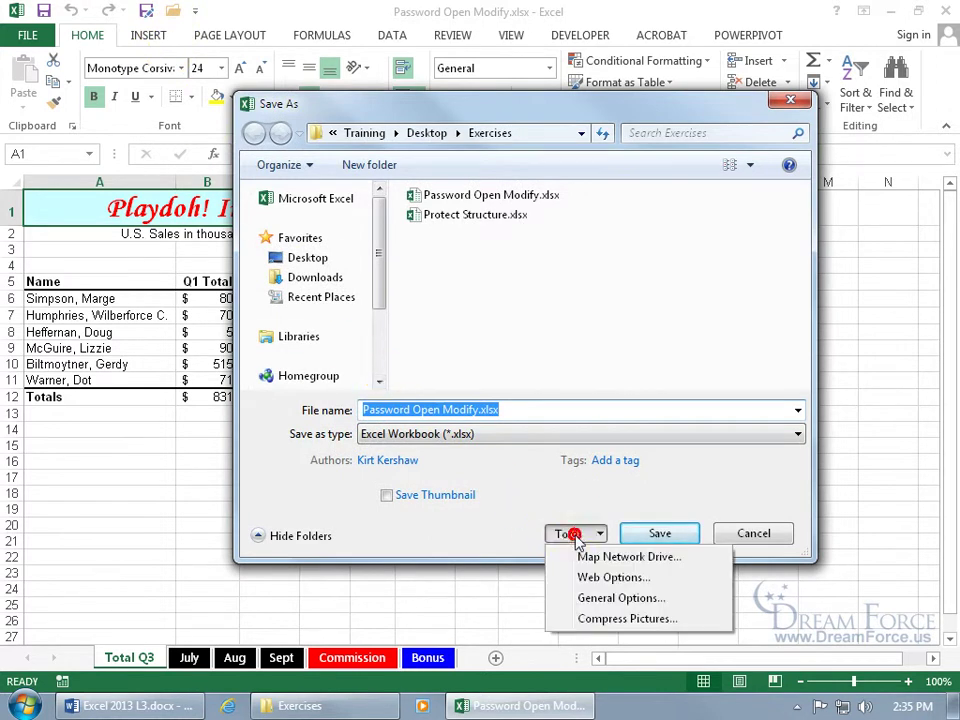
pyautogui.click(560, 597)
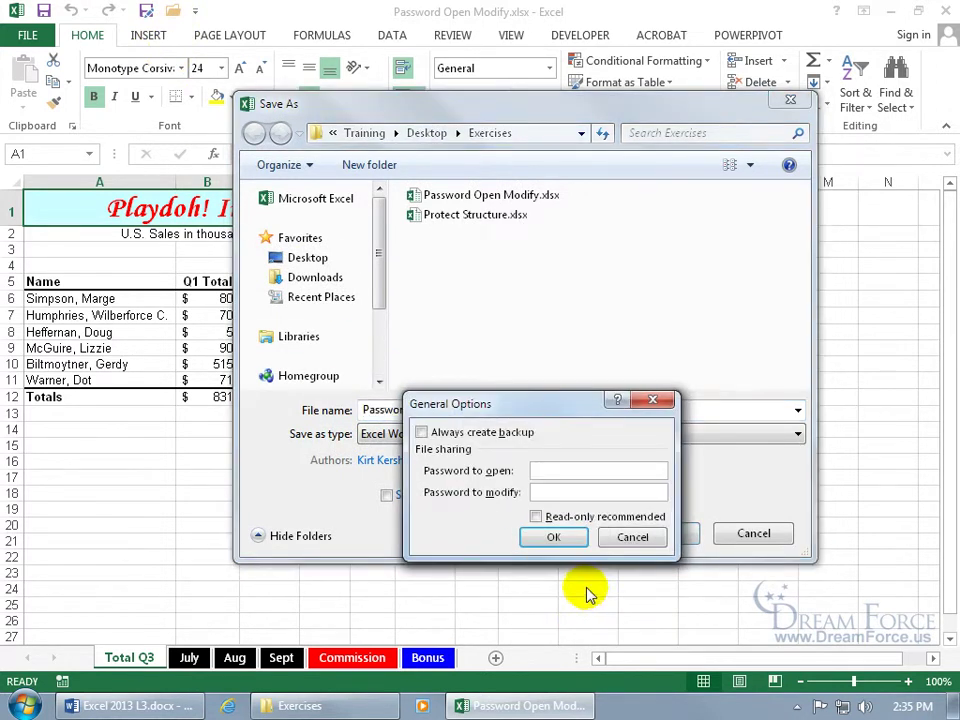
# Step: Set and confirm a password to modify, save over the original, and relaunch the file
pyautogui.click(571, 490)
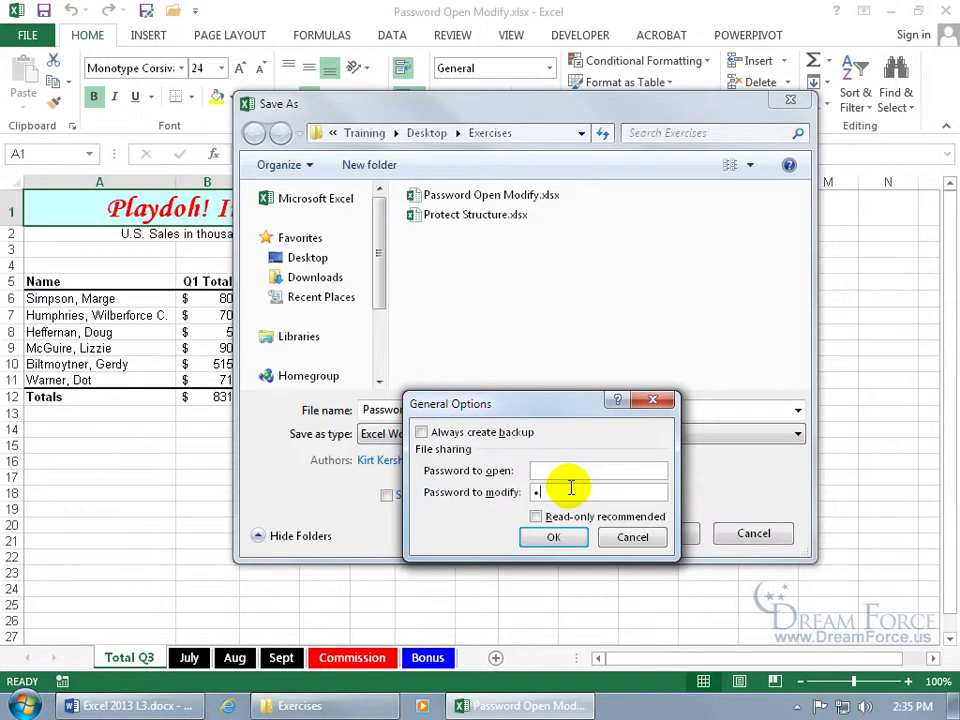
pyautogui.click(553, 537)
pyautogui.write('12')
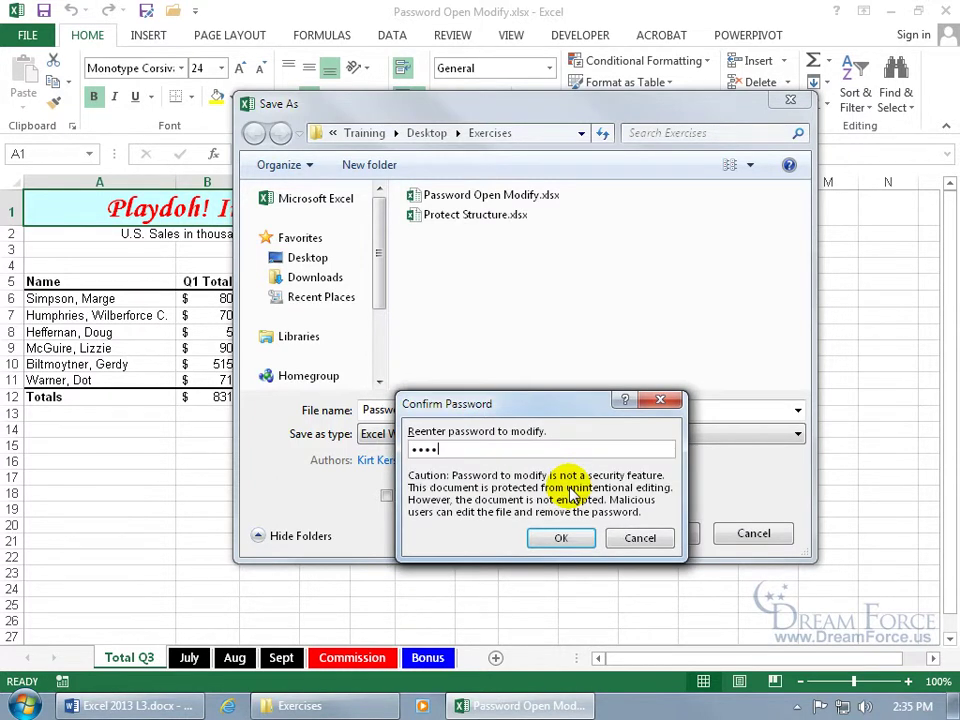
pyautogui.write('34')
pyautogui.press('Return')
pyautogui.click(660, 536)
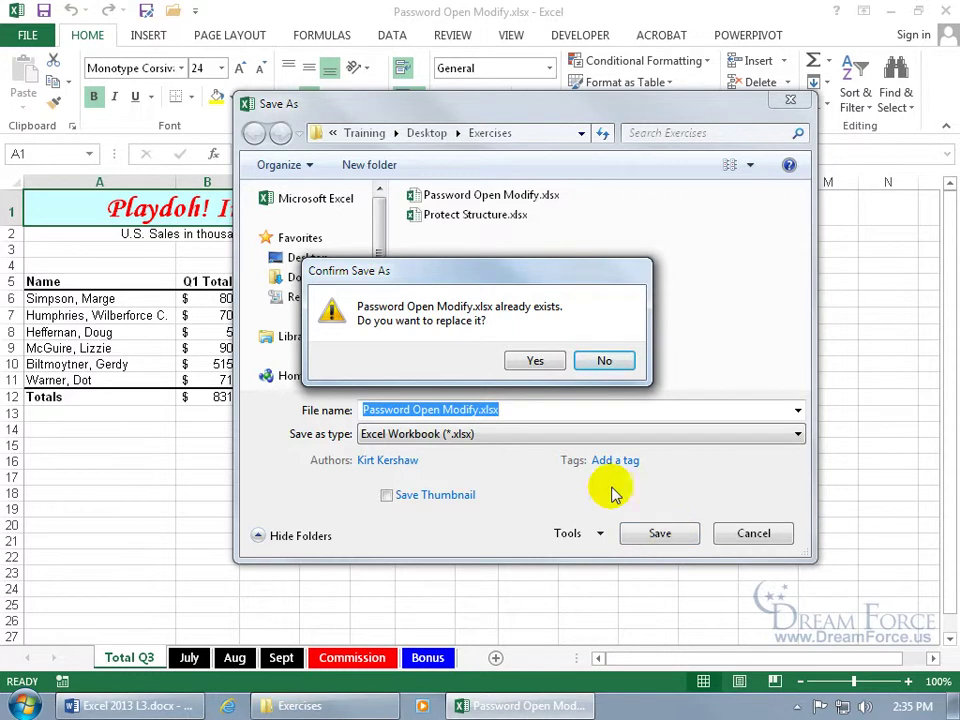
pyautogui.click(540, 361)
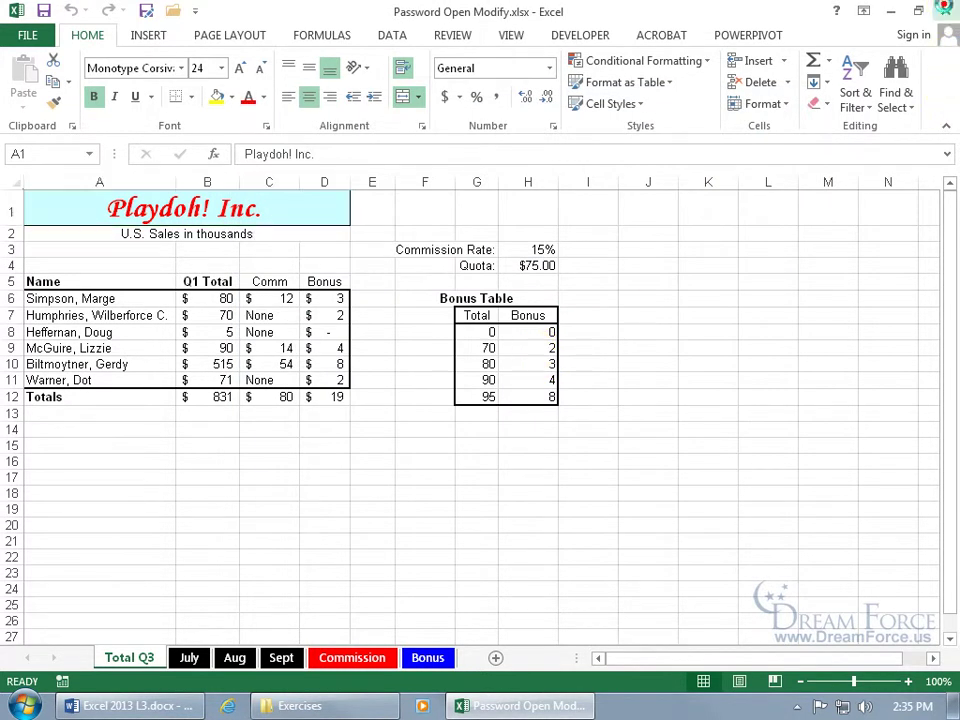
pyautogui.click(945, 10)
pyautogui.doubleClick(289, 101)
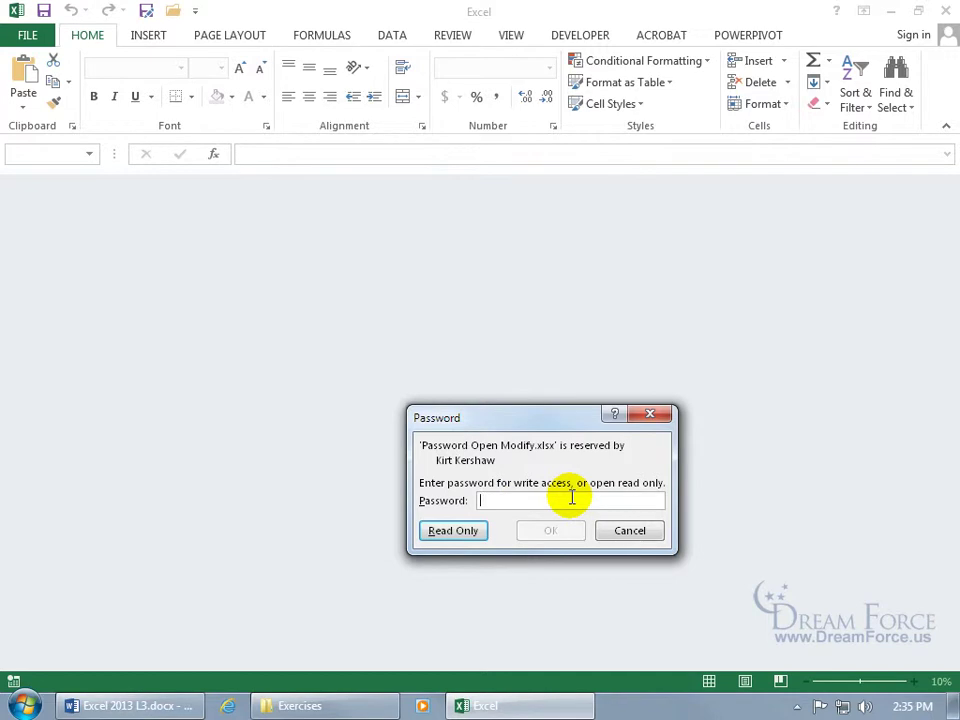
# Step: Open the workbook read-only and enter 45454 in cell D6
pyautogui.click(468, 532)
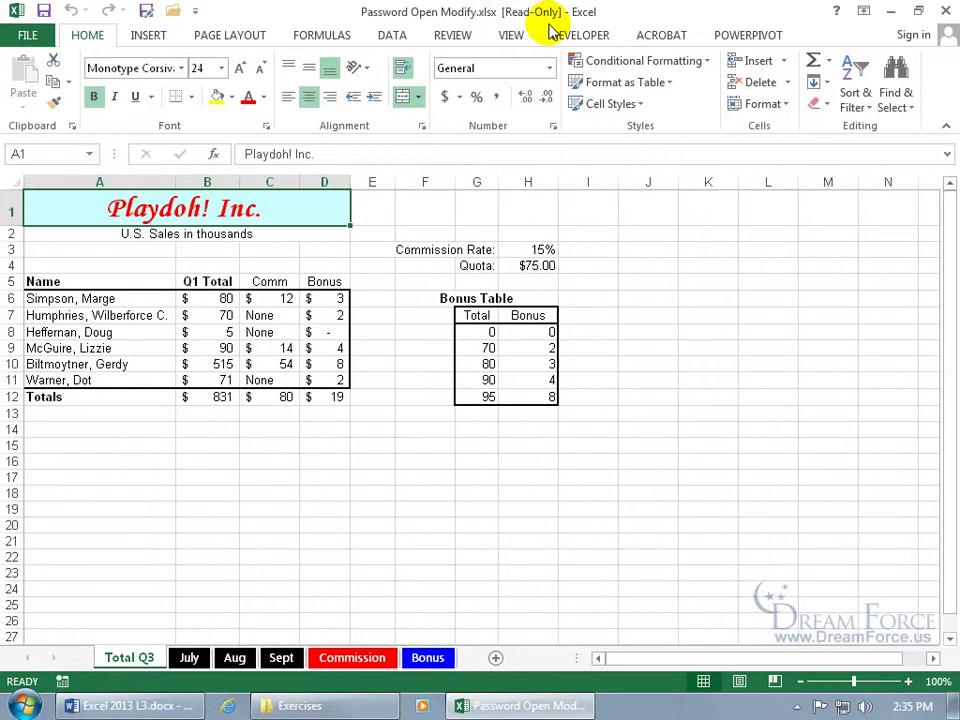
pyautogui.click(318, 299)
pyautogui.write('45454')
pyautogui.press('Return')
# Step: Enter 151 in D7 and D8, then attempt a save, triggering the read-only warning
pyautogui.write('151')
pyautogui.press('Return')
pyautogui.write('151')
pyautogui.press('Return')
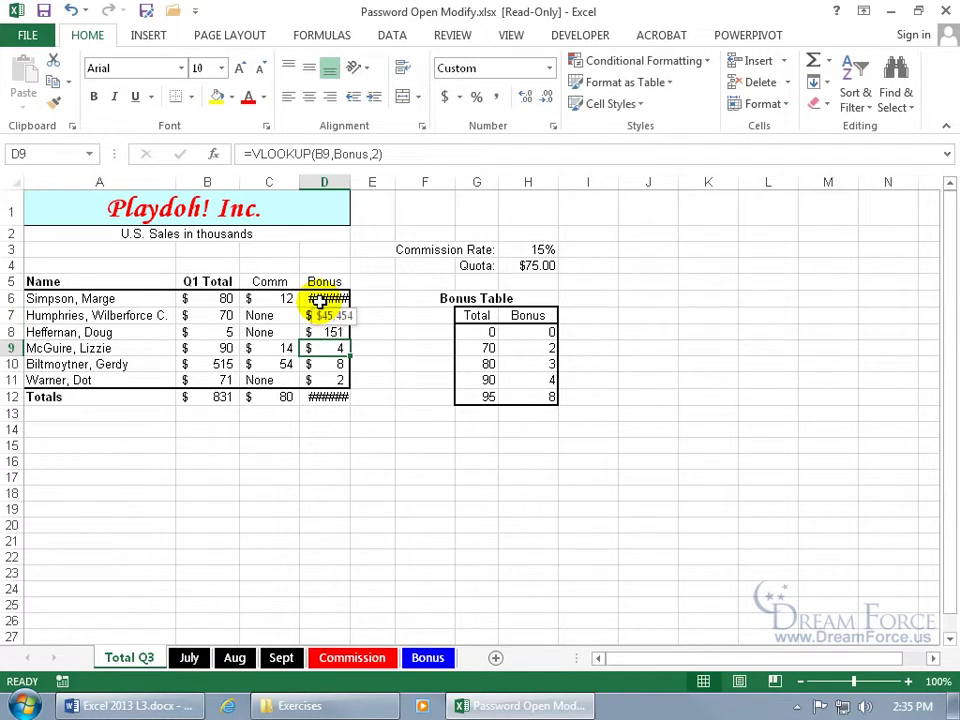
pyautogui.click(44, 11)
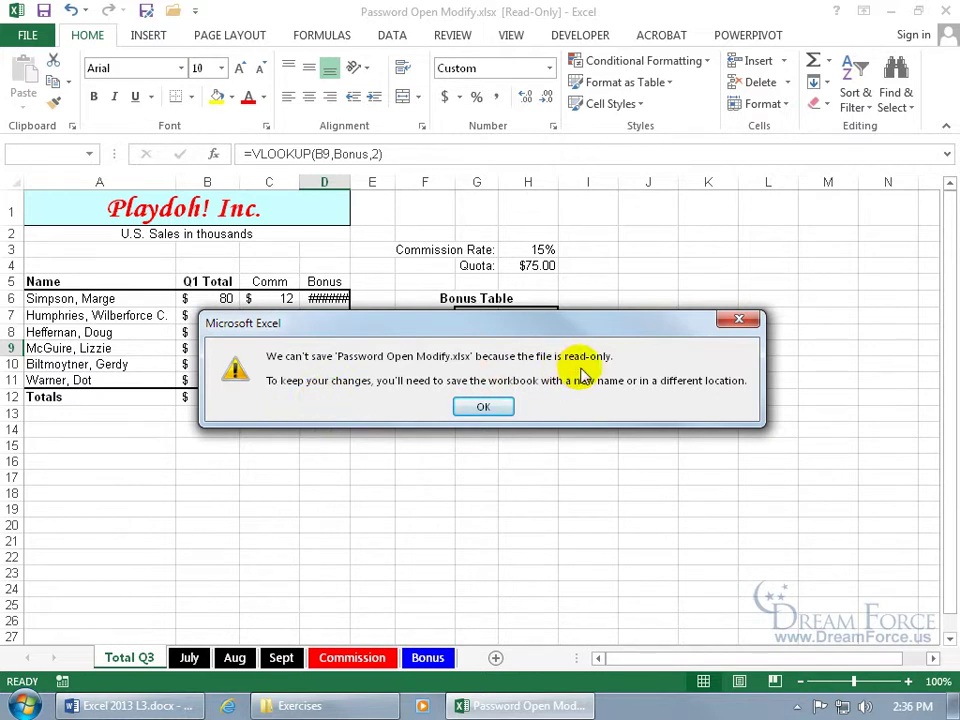
# Step: Dismiss the warning, save as Password Open Modify.xlsx on the Desktop, and close Excel
pyautogui.click(489, 408)
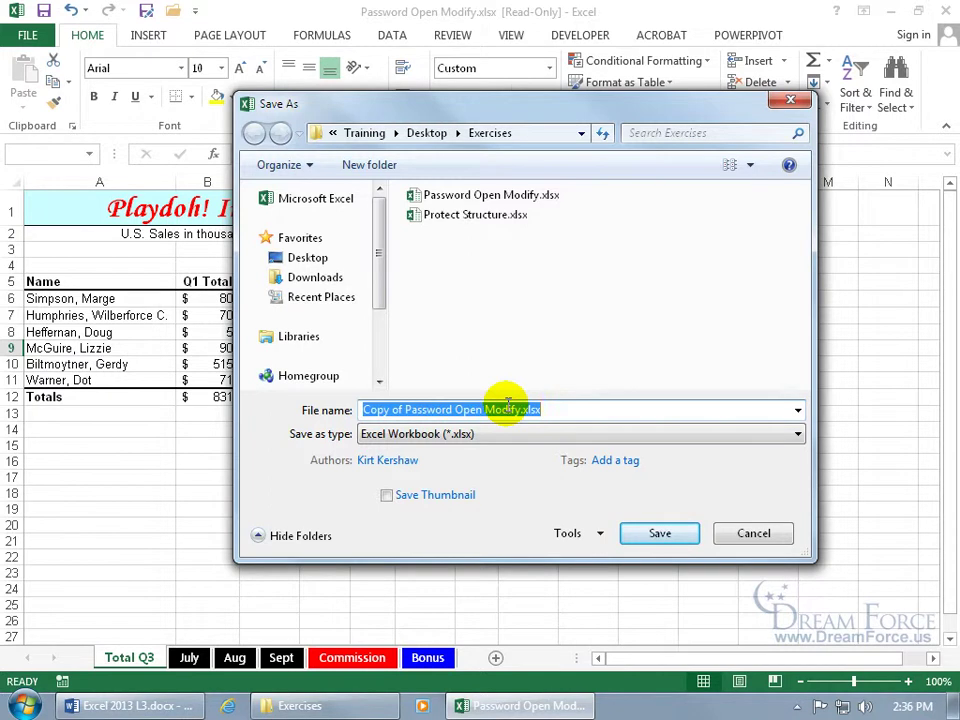
pyautogui.click(426, 196)
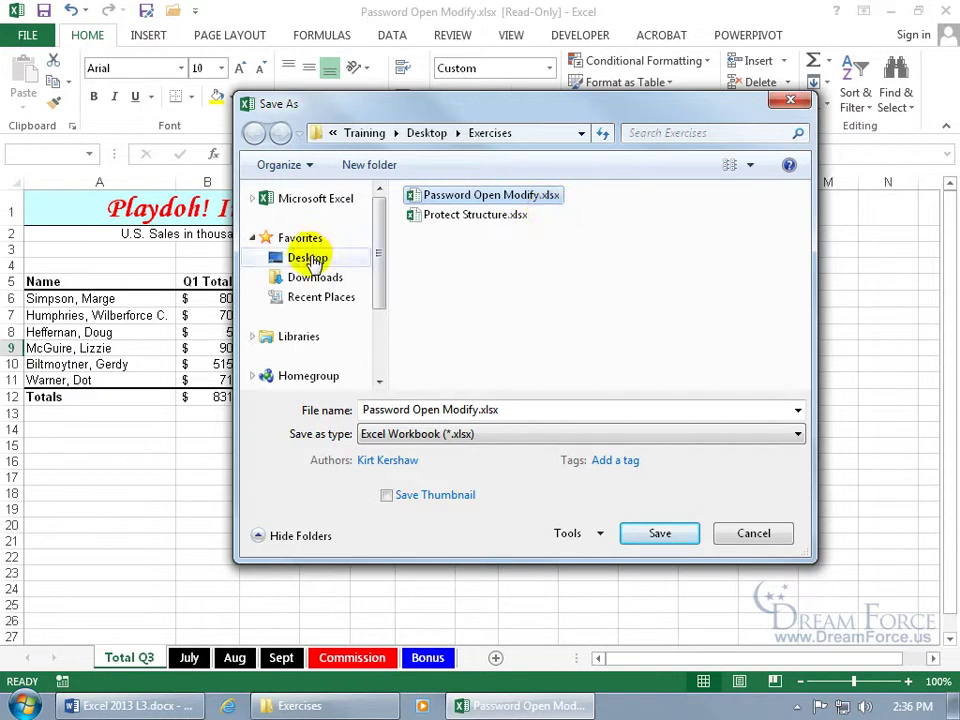
pyautogui.click(310, 259)
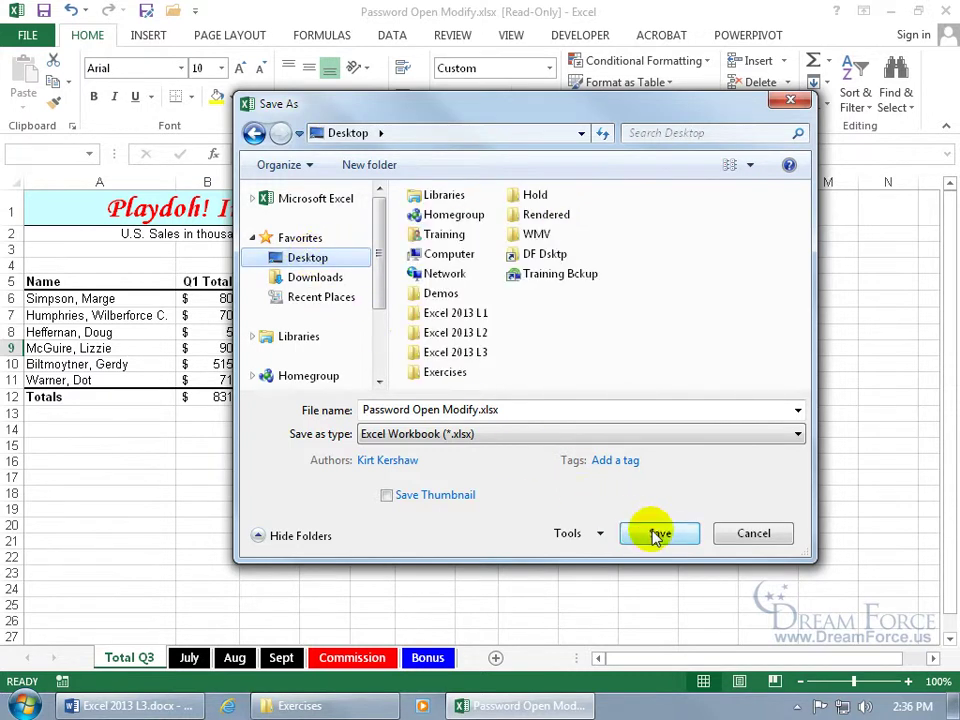
pyautogui.click(657, 533)
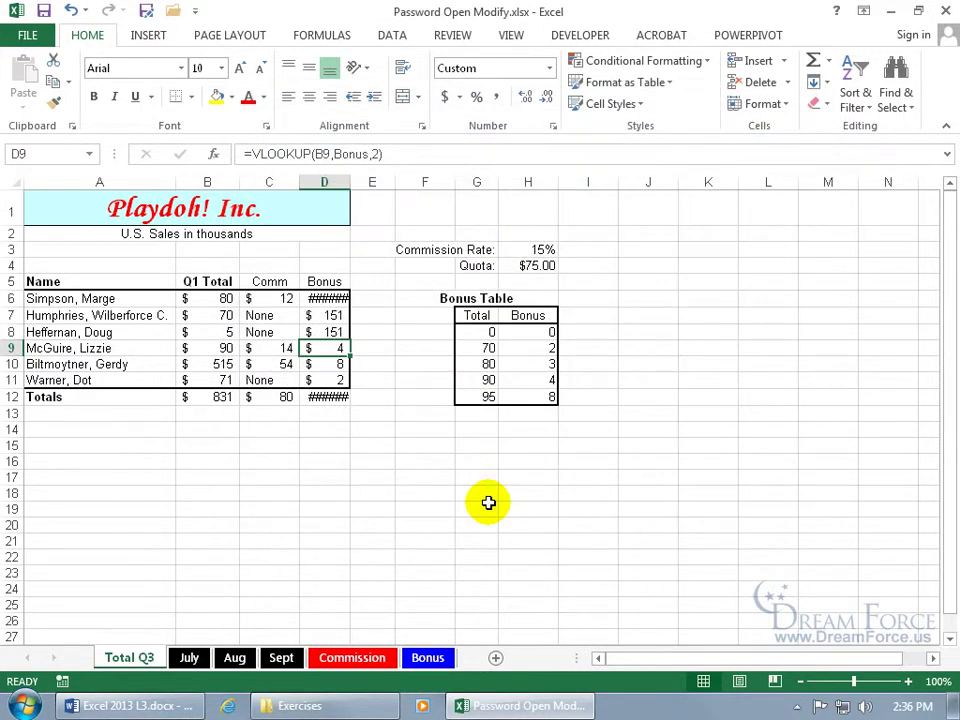
pyautogui.click(945, 10)
pyautogui.click(873, 10)
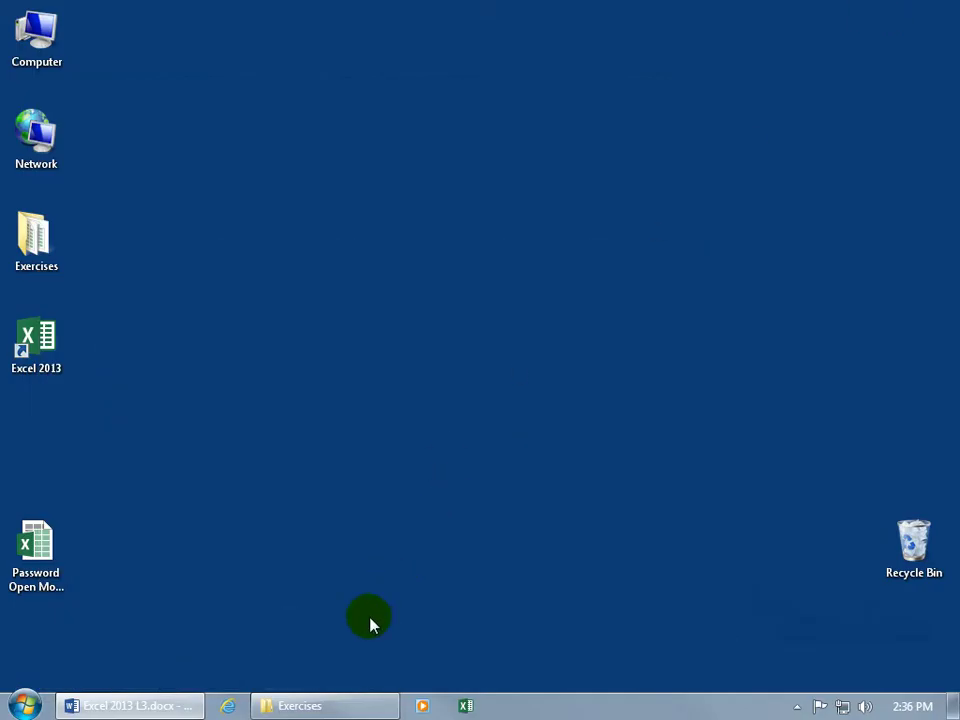
# Step: Open the Desktop copy of Password Open Modify.xlsx, close Excel, and return to Exercises
pyautogui.click(60, 572)
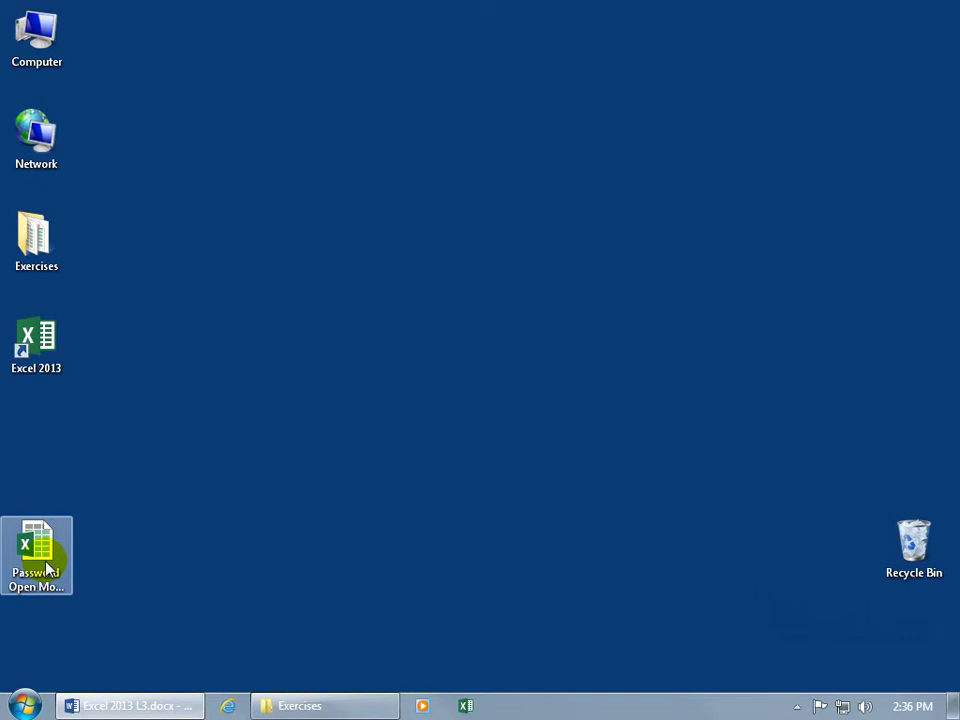
pyautogui.doubleClick(47, 568)
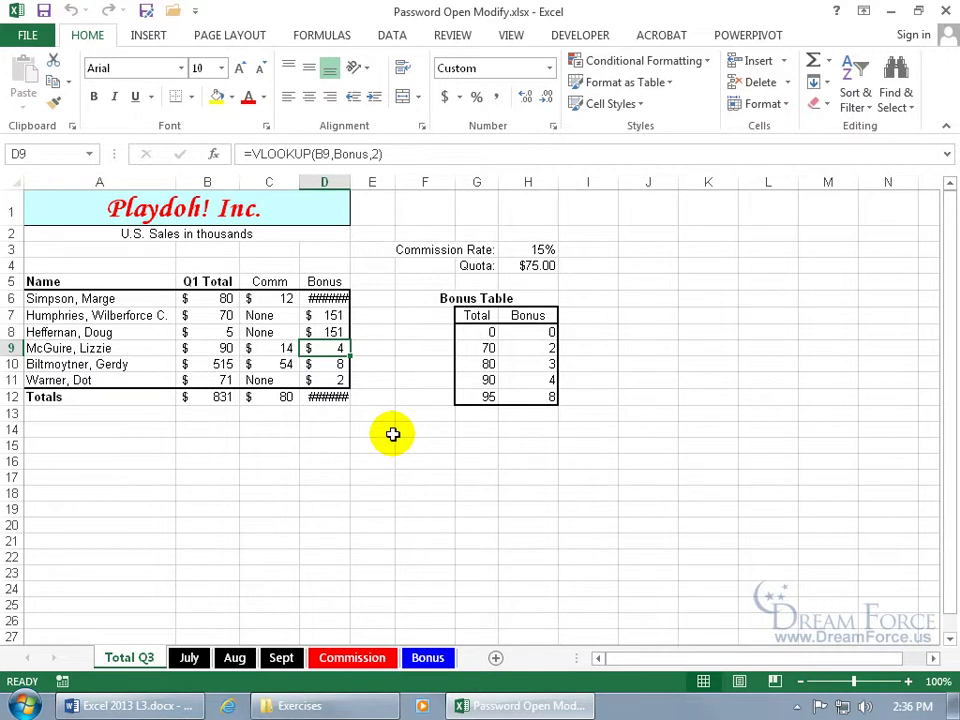
pyautogui.click(945, 10)
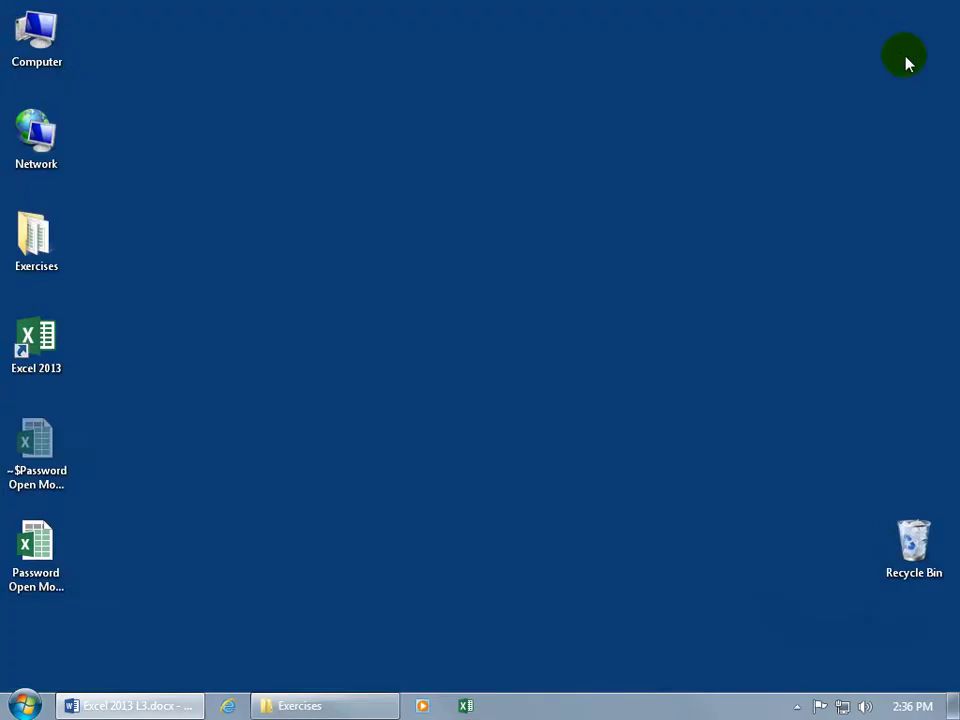
pyautogui.click(349, 707)
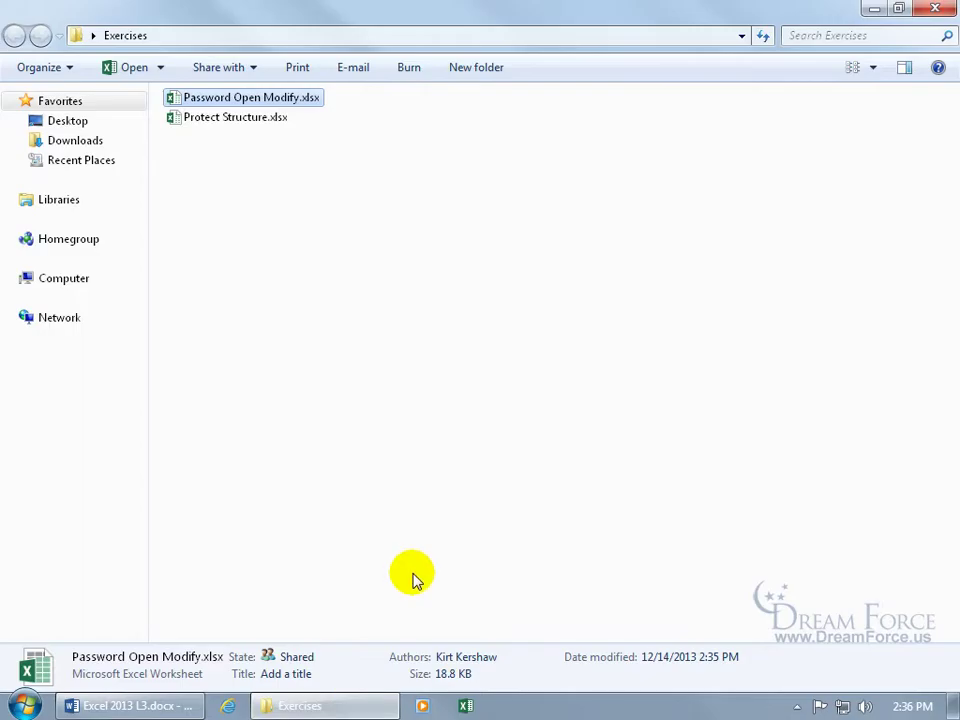
# Step: Open Password Open Modify.xlsx from the Exercises folder and enter its modify password for write access
pyautogui.doubleClick(253, 99)
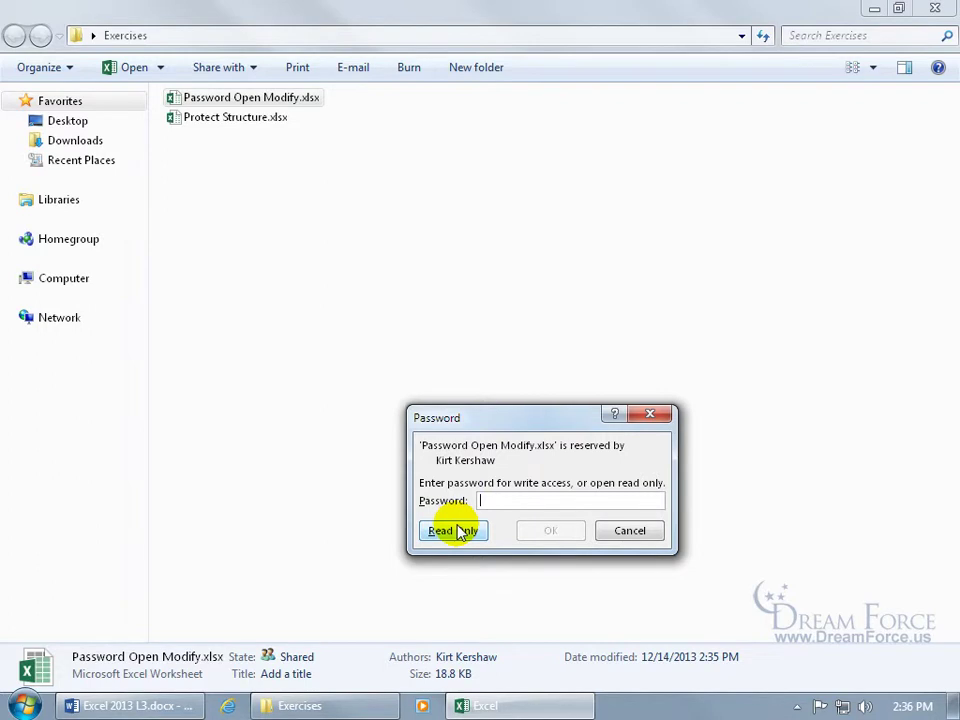
pyautogui.write('pa')
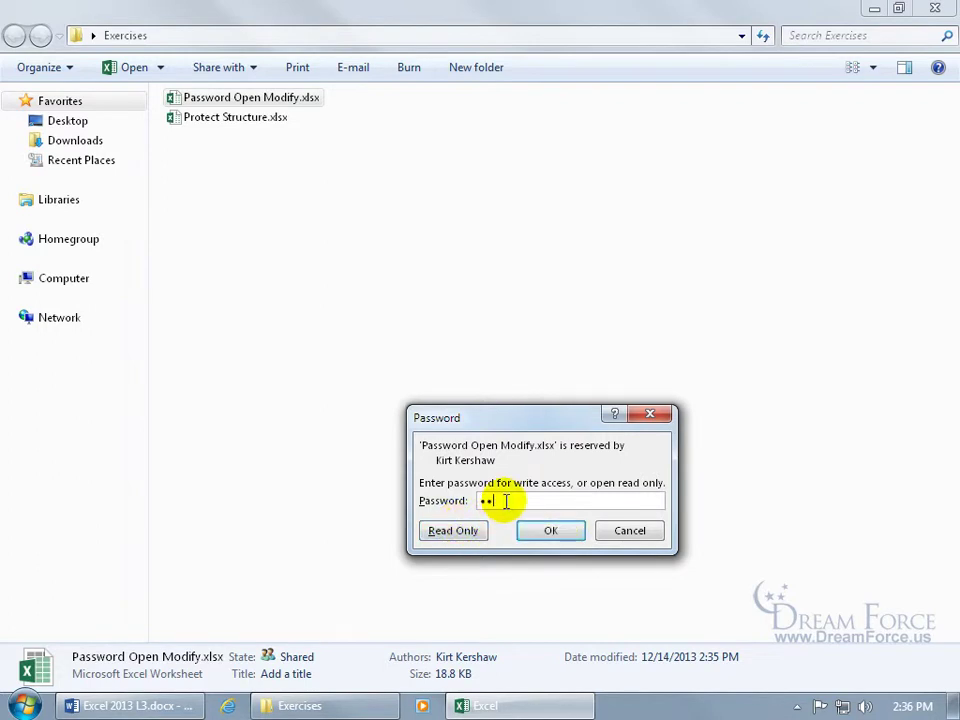
pyautogui.write('ss')
pyautogui.press('Return')
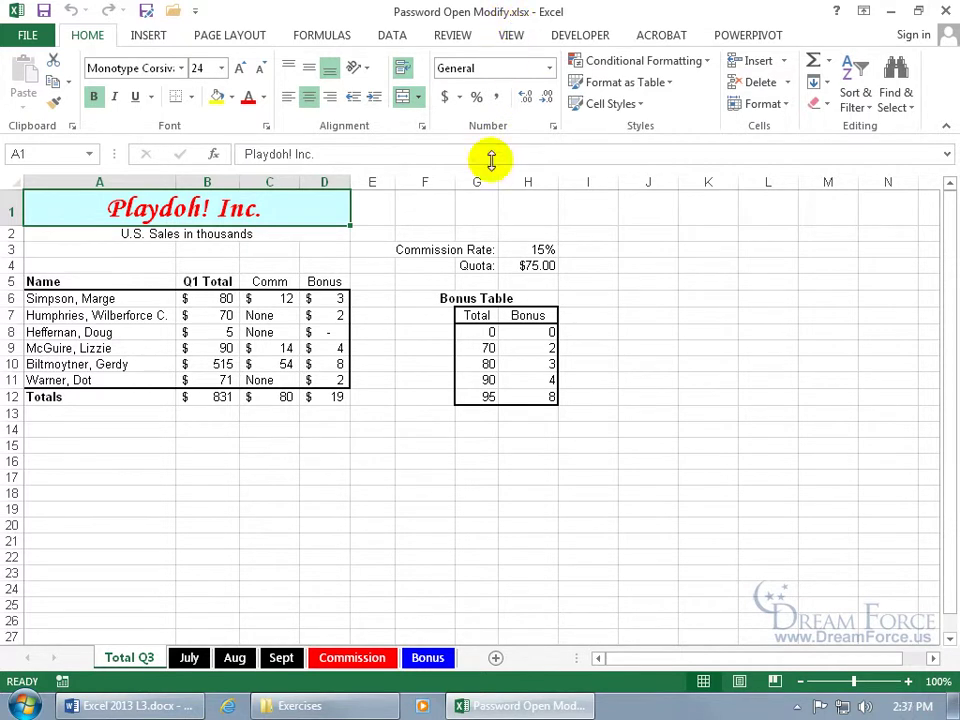
# Step: Resave Password Open Modify.xlsx over itself with both an open password and a modify password set
pyautogui.click(144, 11)
pyautogui.click(597, 535)
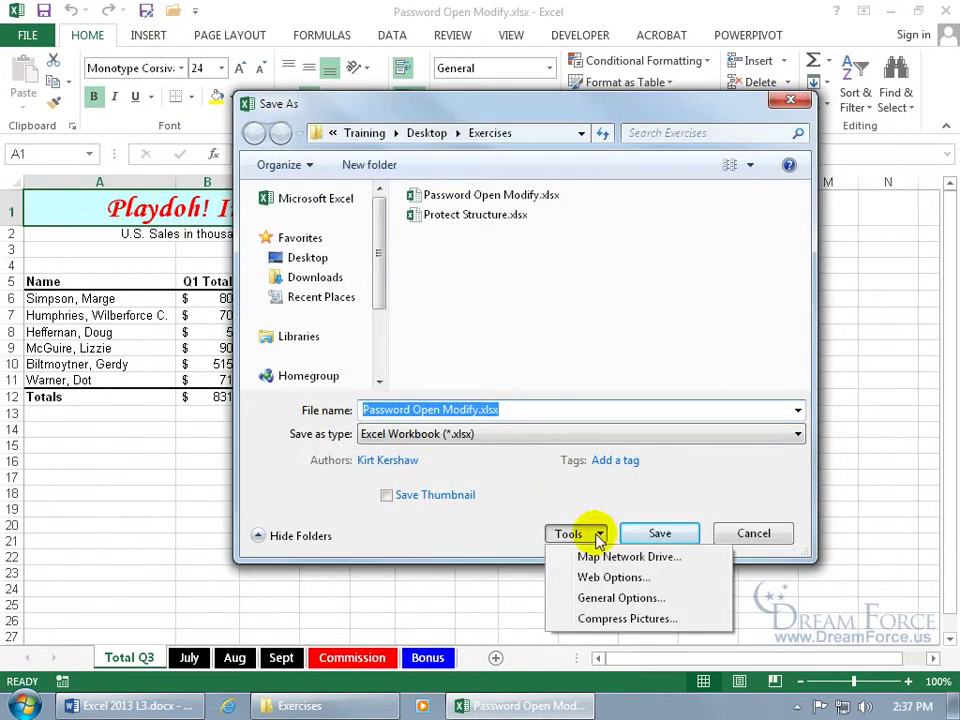
pyautogui.write('1234')
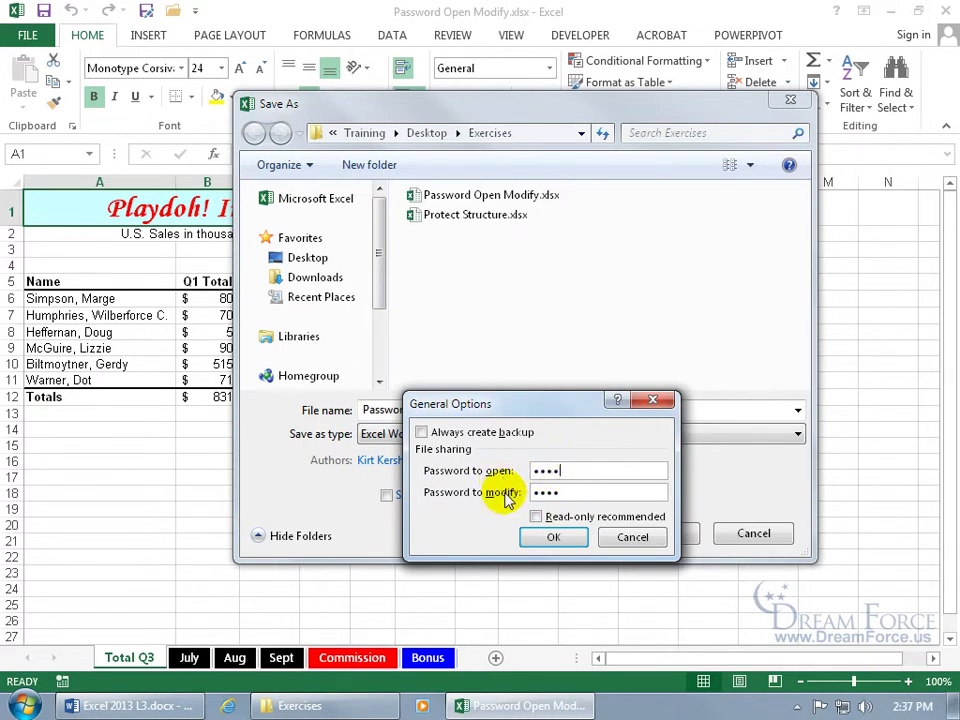
pyautogui.click(551, 536)
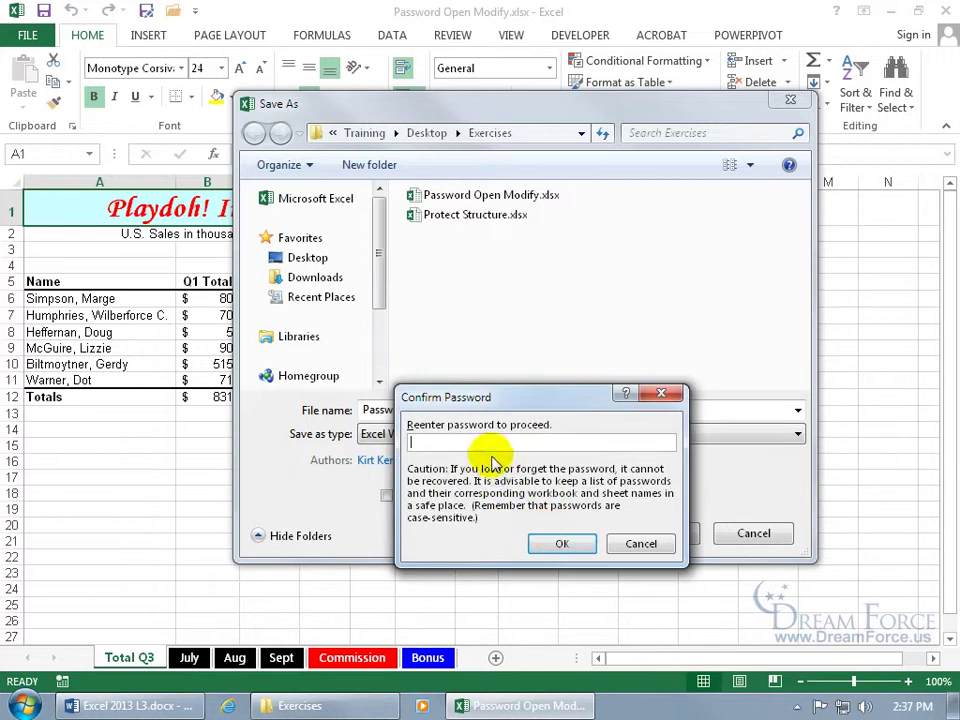
pyautogui.write('1234')
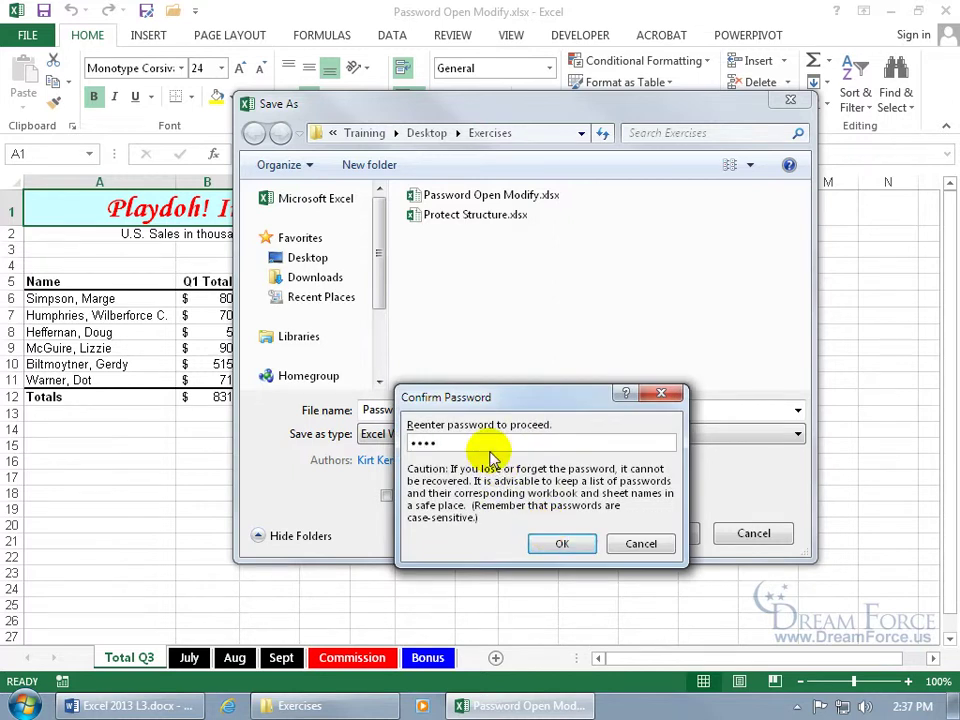
pyautogui.press('Return')
pyautogui.click(662, 538)
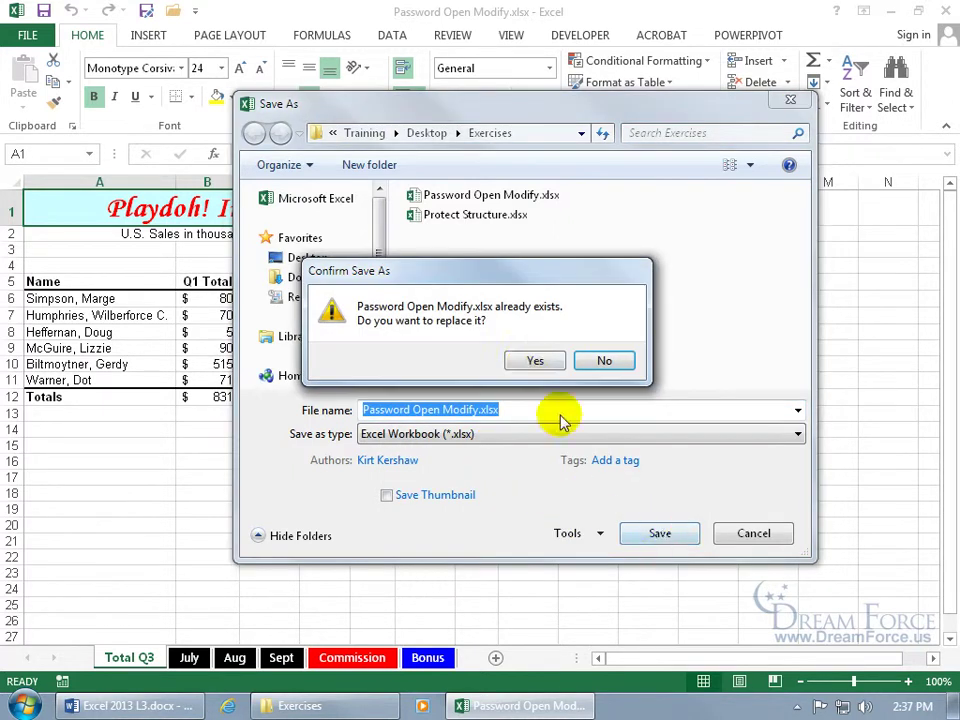
pyautogui.click(535, 360)
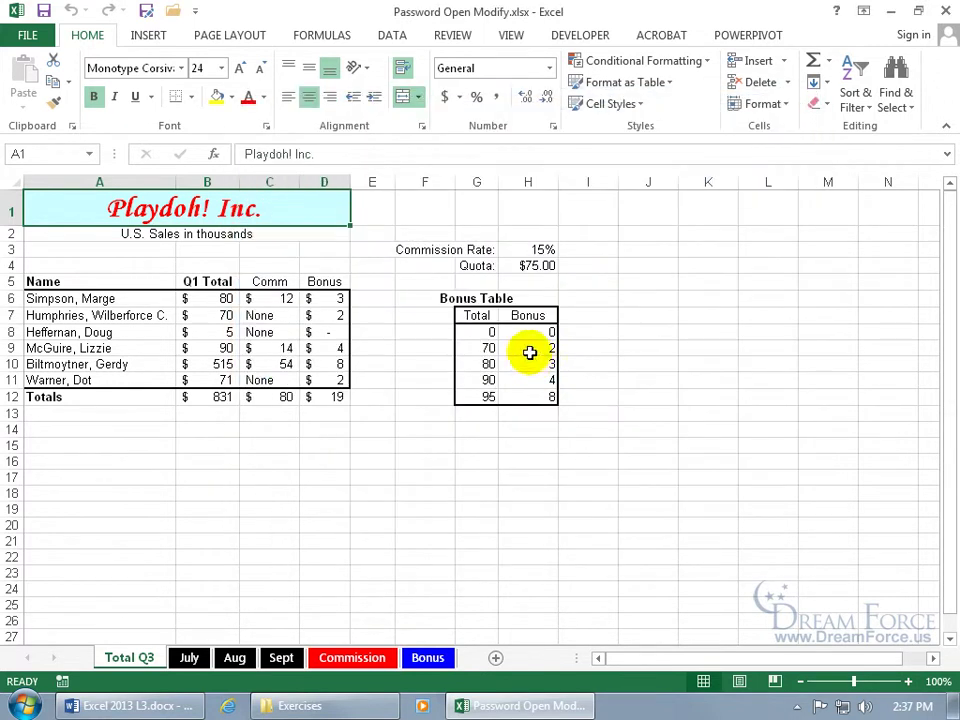
# Step: Close Excel and reopen Password Open Modify.xlsx, entering the open password and then the modify password
pyautogui.click(945, 10)
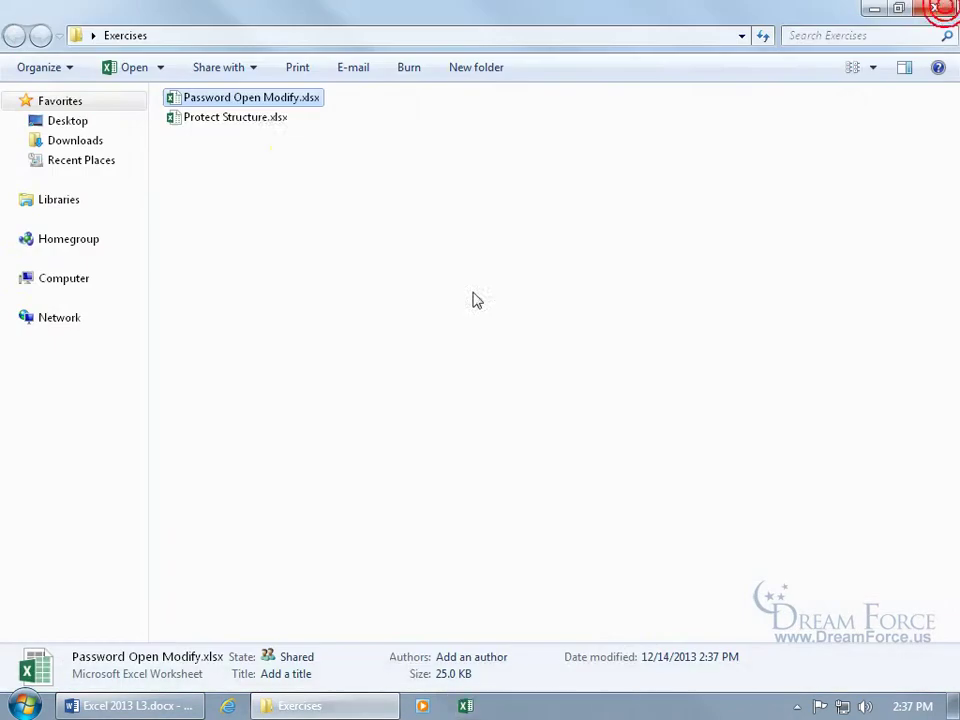
pyautogui.doubleClick(240, 100)
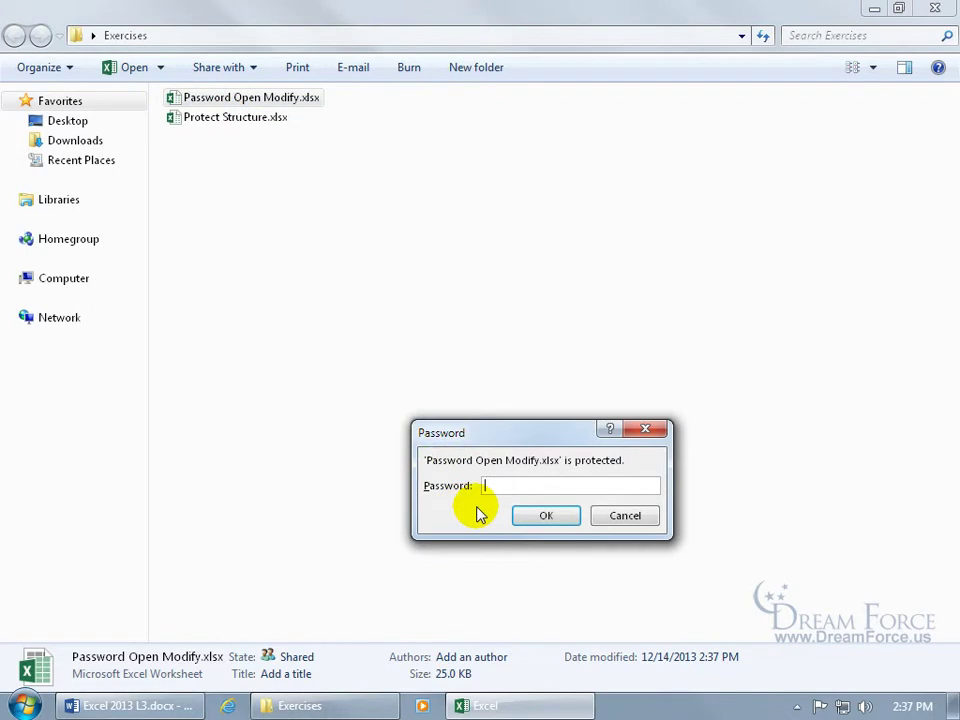
pyautogui.write('open')
pyautogui.press('Return')
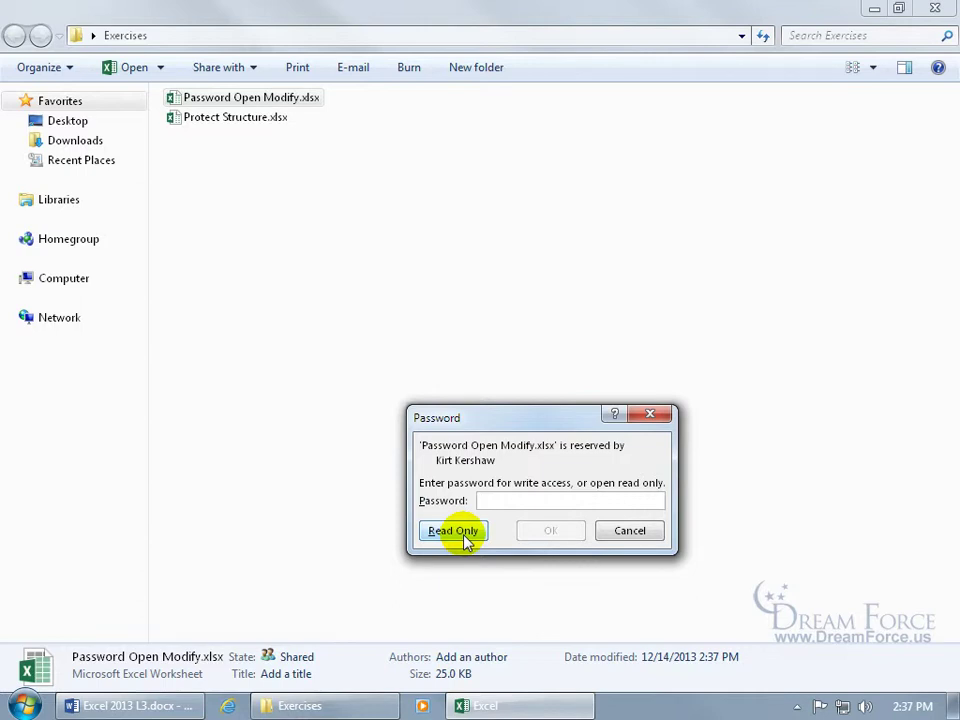
pyautogui.write('pass')
pyautogui.press('Return')
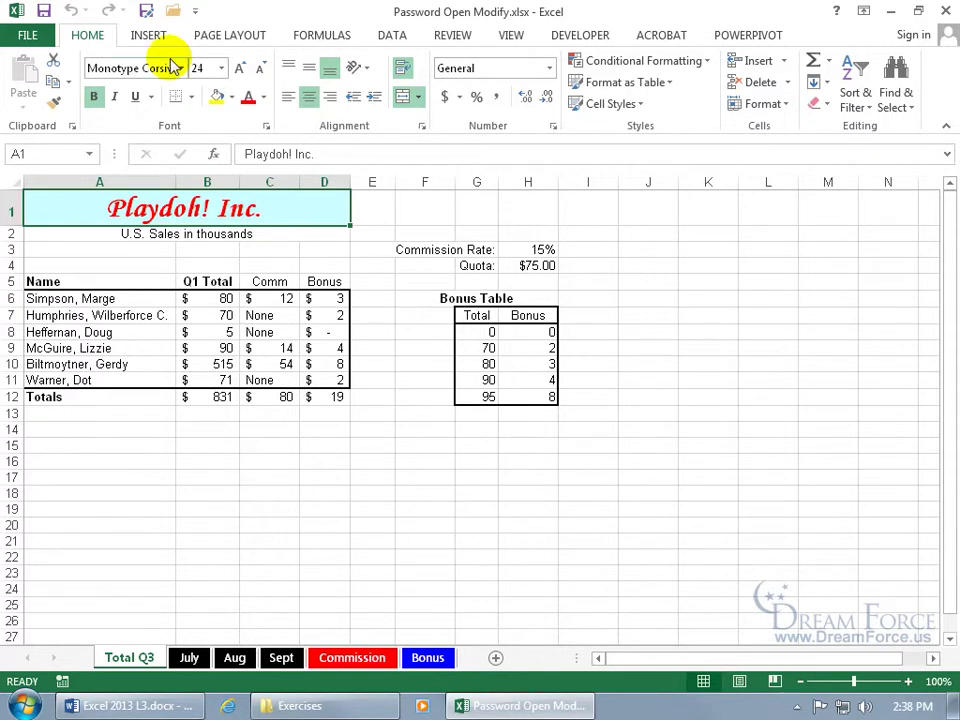
# Step: Clear both the open and modify passwords in the Save As General Options
pyautogui.click(145, 11)
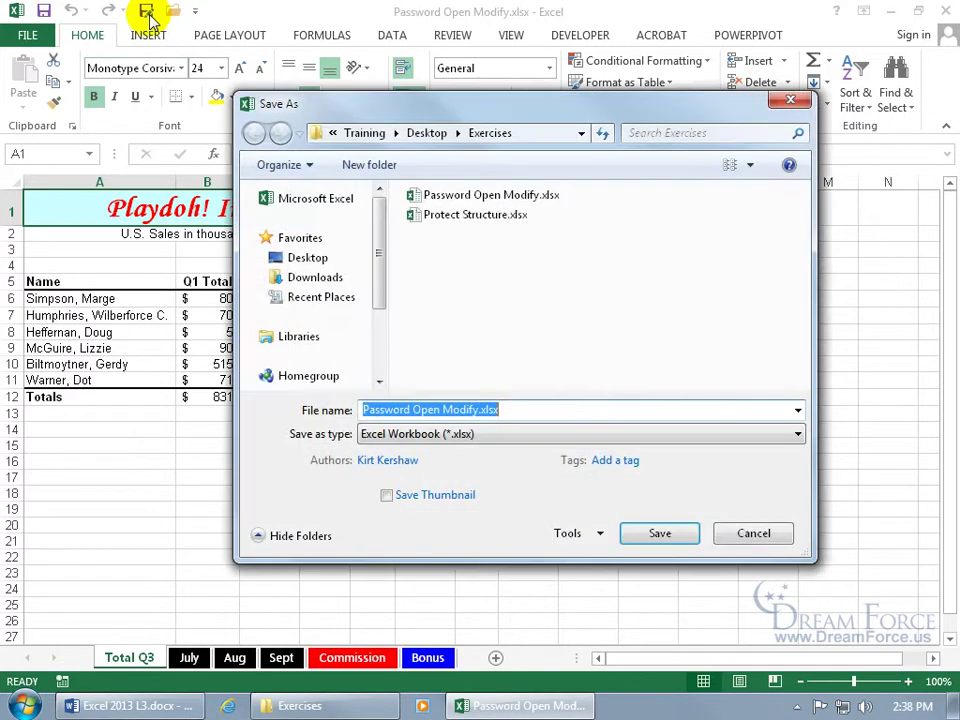
pyautogui.click(598, 535)
pyautogui.click(612, 598)
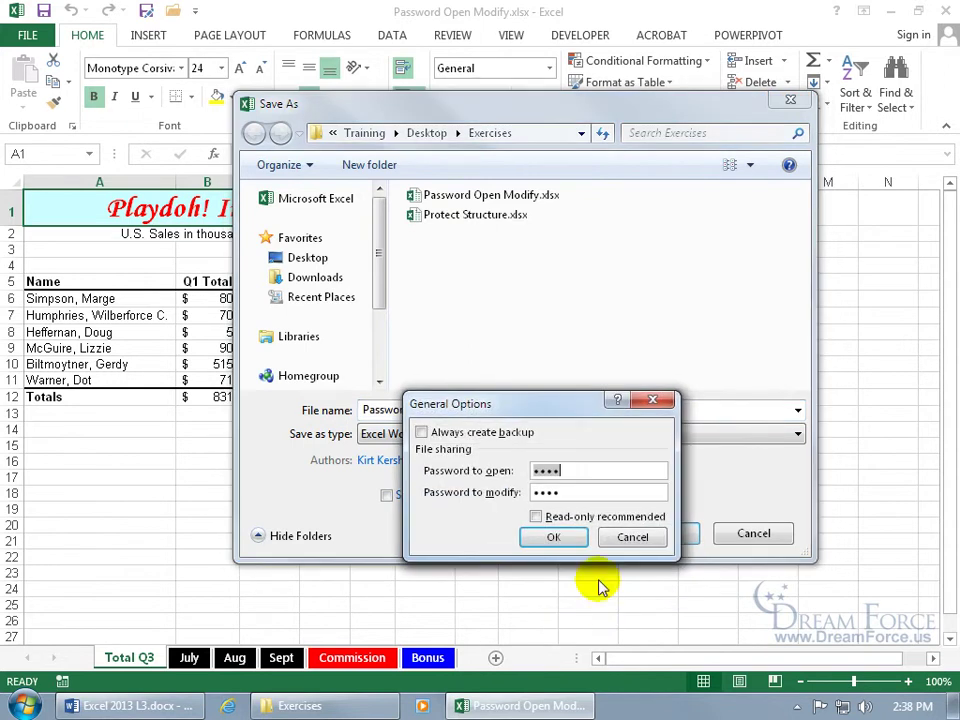
pyautogui.click(597, 474)
pyautogui.press('BackSpace')
pyautogui.press('BackSpace')
pyautogui.press('BackSpace')
pyautogui.press('BackSpace')
pyautogui.press('BackSpace')
pyautogui.click(589, 492)
pyautogui.press('BackSpace')
pyautogui.press('BackSpace')
pyautogui.press('BackSpace')
pyautogui.press('BackSpace')
pyautogui.click(554, 537)
# Step: Save over the original file, then close Excel and reopen the workbook to check it opens without a password
pyautogui.click(658, 534)
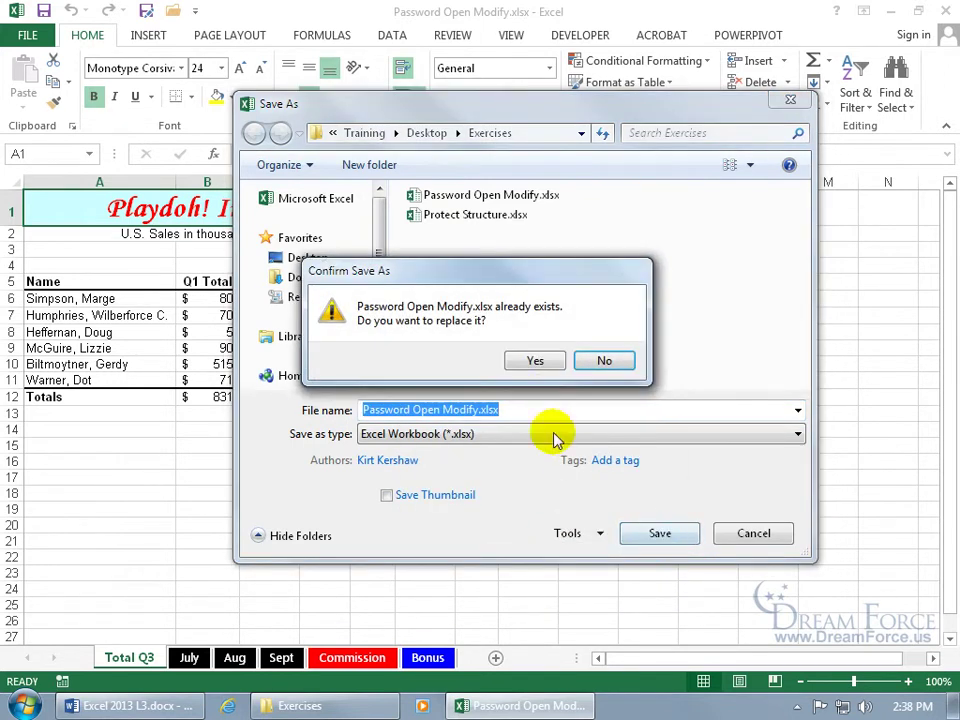
pyautogui.click(538, 362)
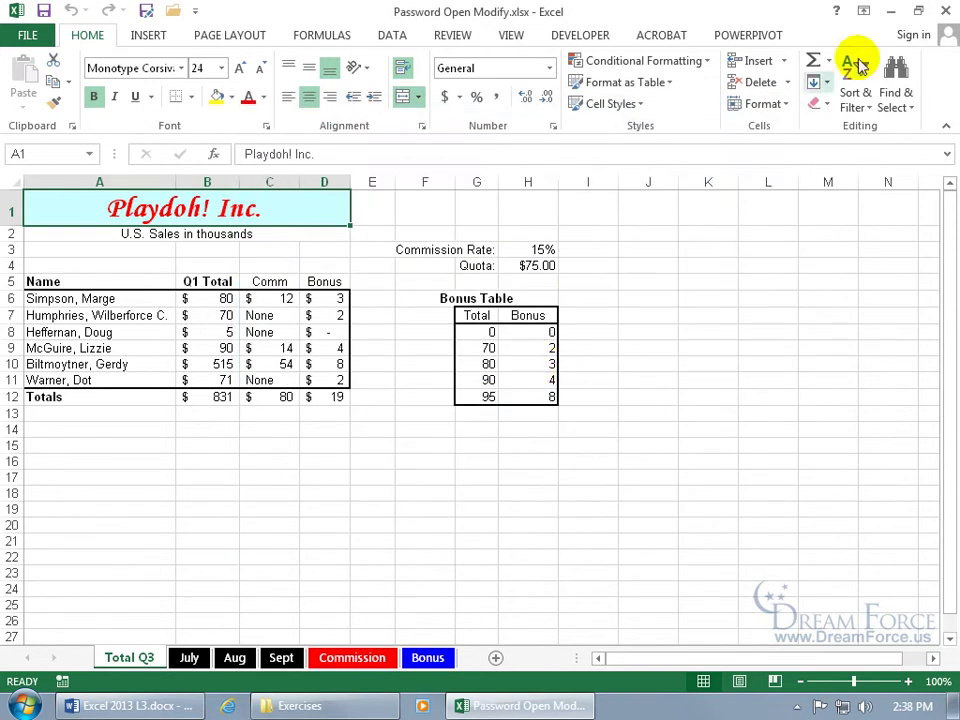
pyautogui.click(945, 11)
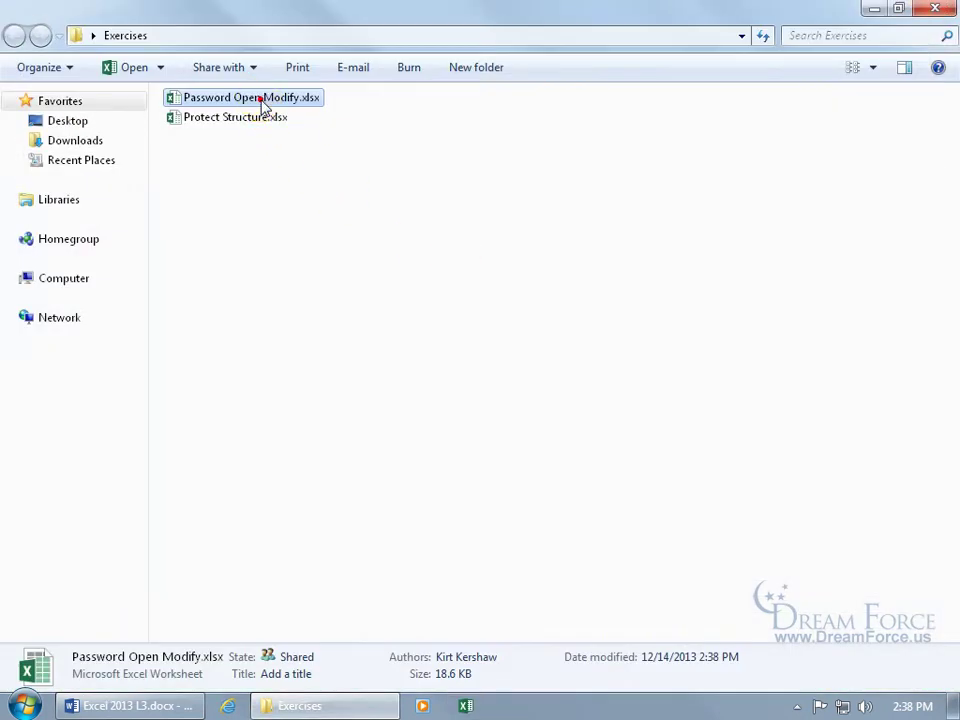
pyautogui.doubleClick(262, 98)
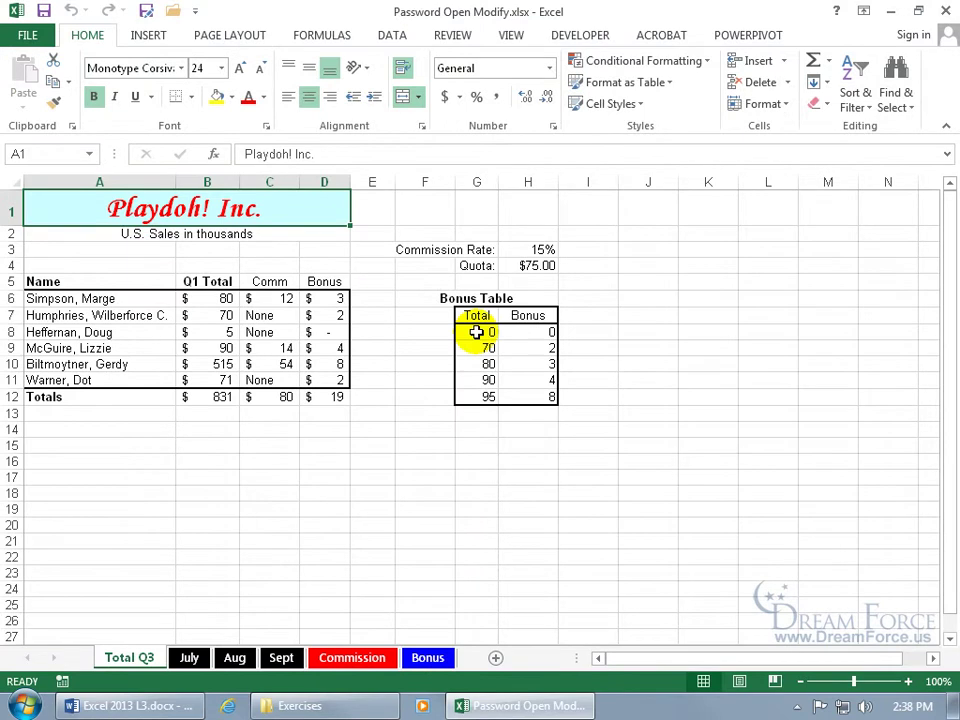